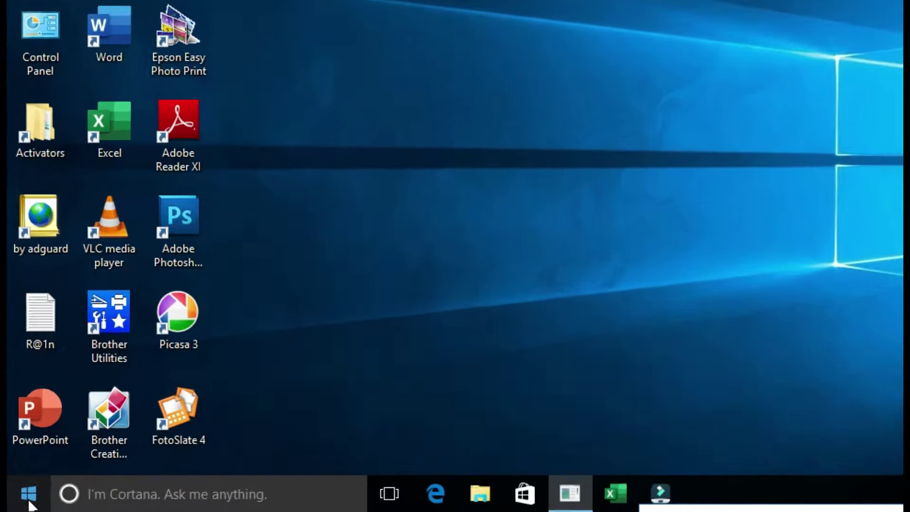
- Browse the Start menu's full All apps list, then bring up the Cortana search panel
left_click(17, 504)
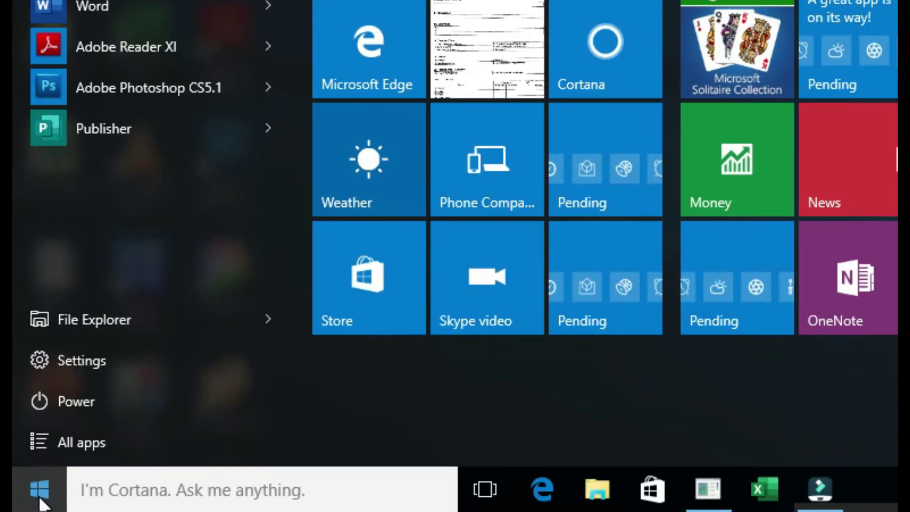
left_click(66, 445)
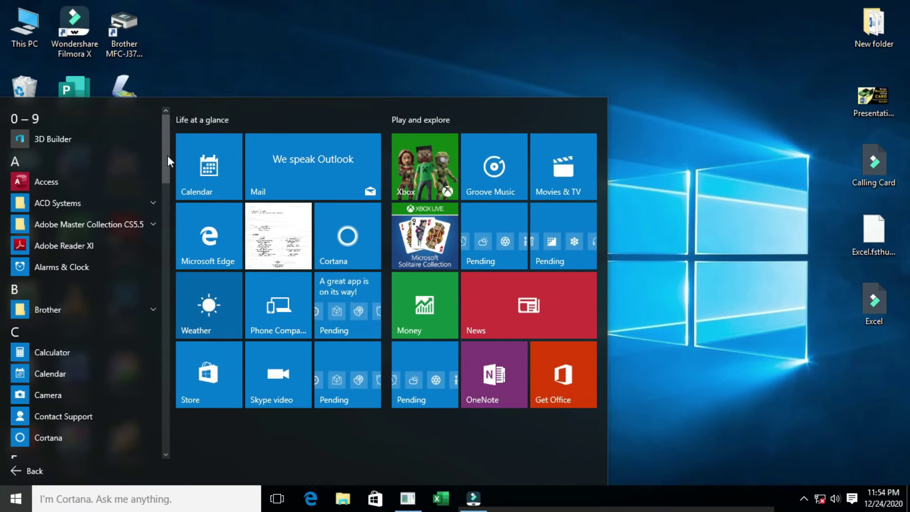
left_click_drag(167, 153, 170, 223)
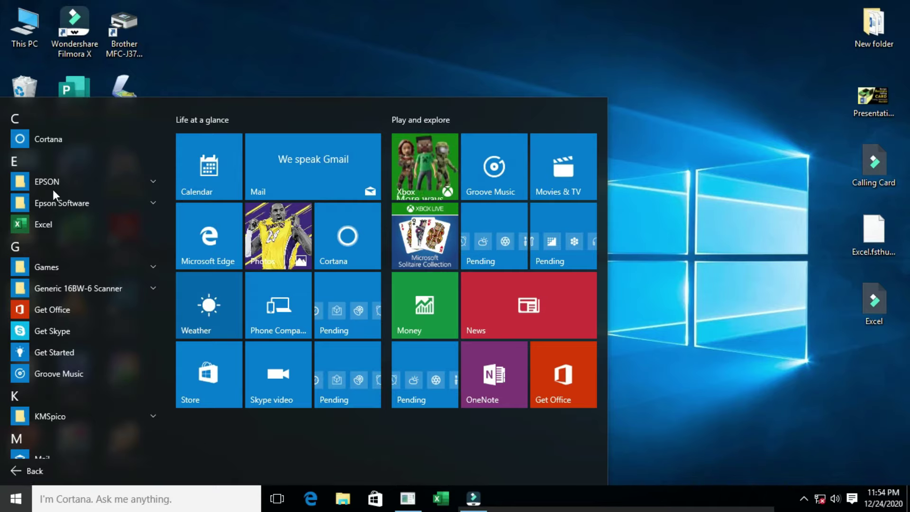
left_click(107, 498)
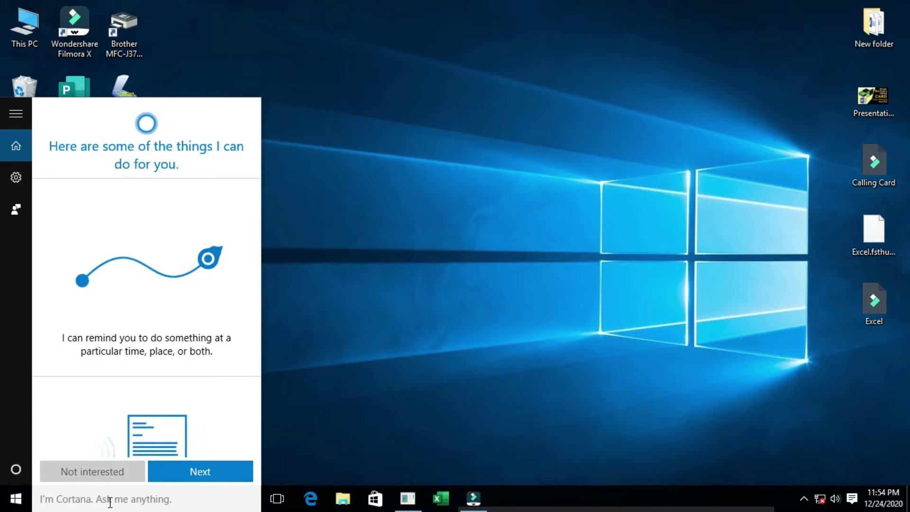
- Search for 'Excel' and launch the Excel desktop app from the results
type("Excel")
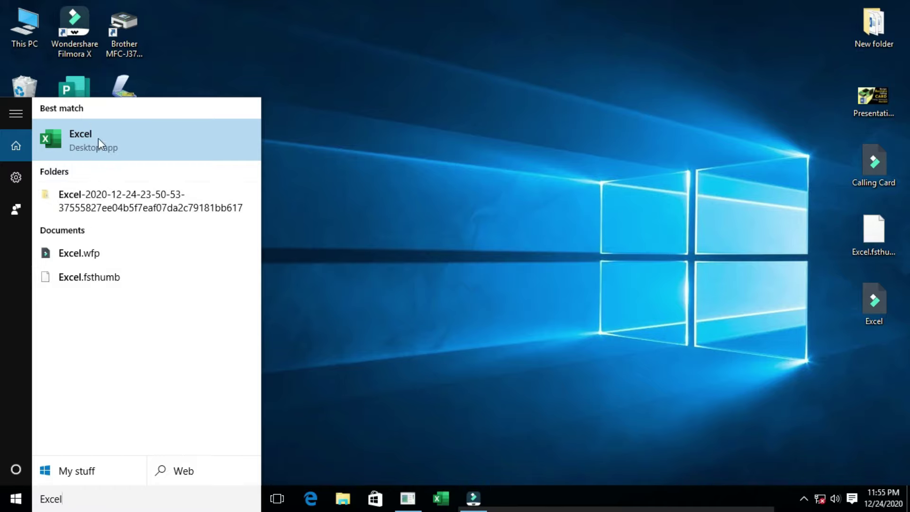
left_click(62, 140)
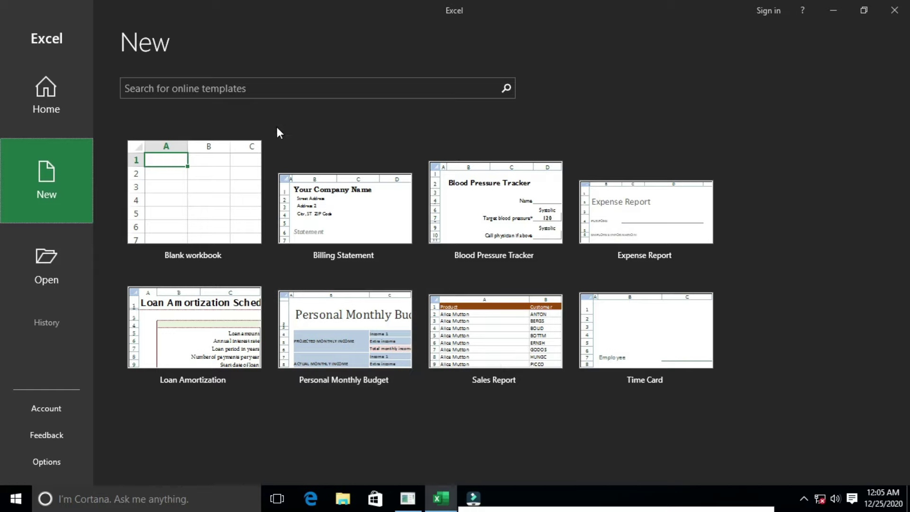
- Create a new Blank workbook, Book1, from Excel's New start screen
left_click(248, 88)
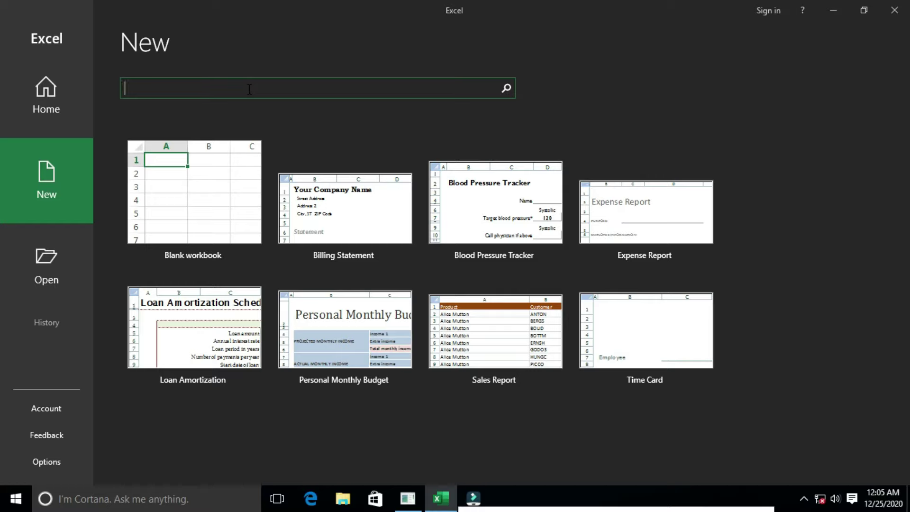
mouse_move(344, 334)
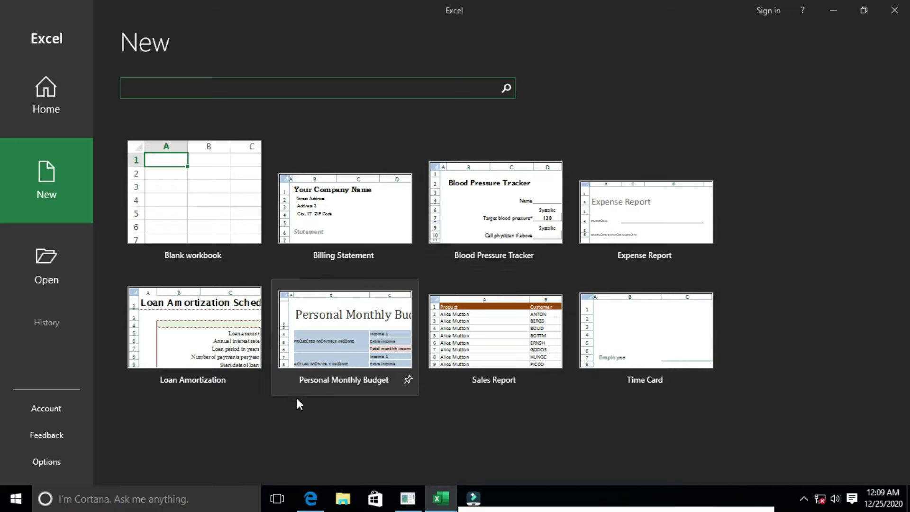
left_click(203, 221)
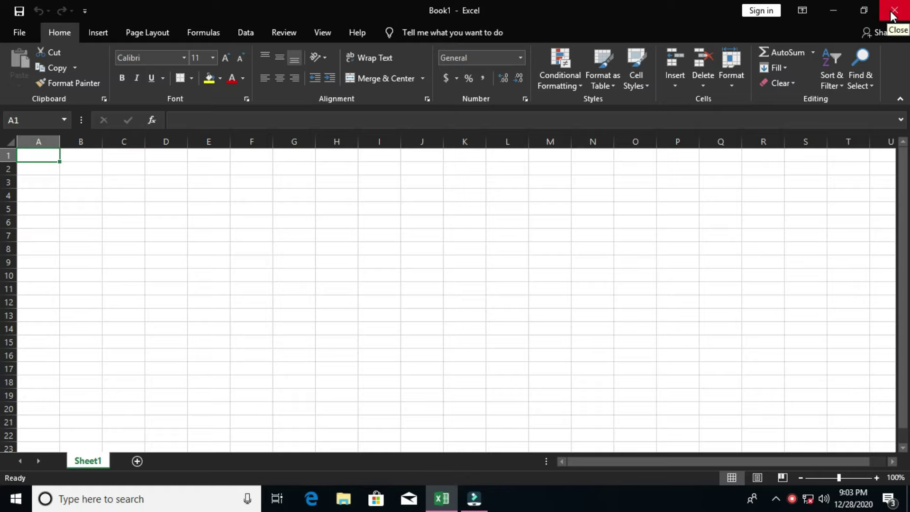
left_click(892, 15)
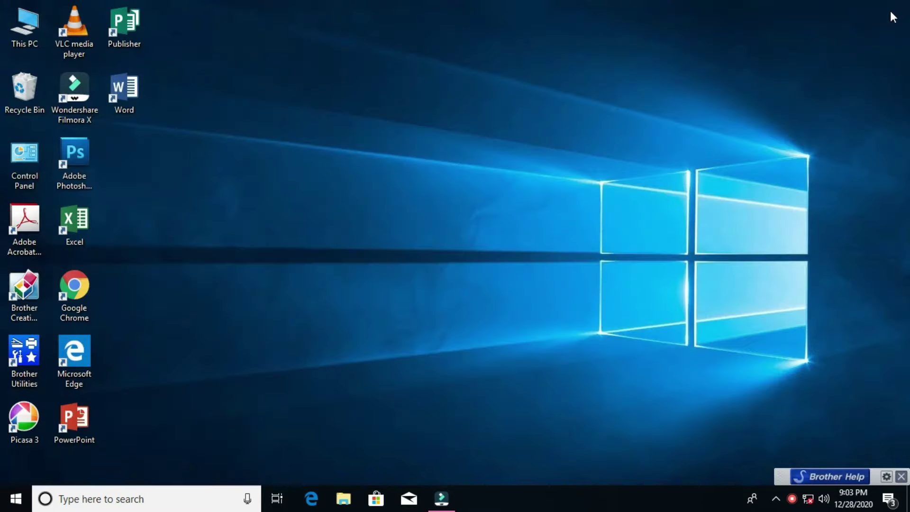
double_click(72, 223)
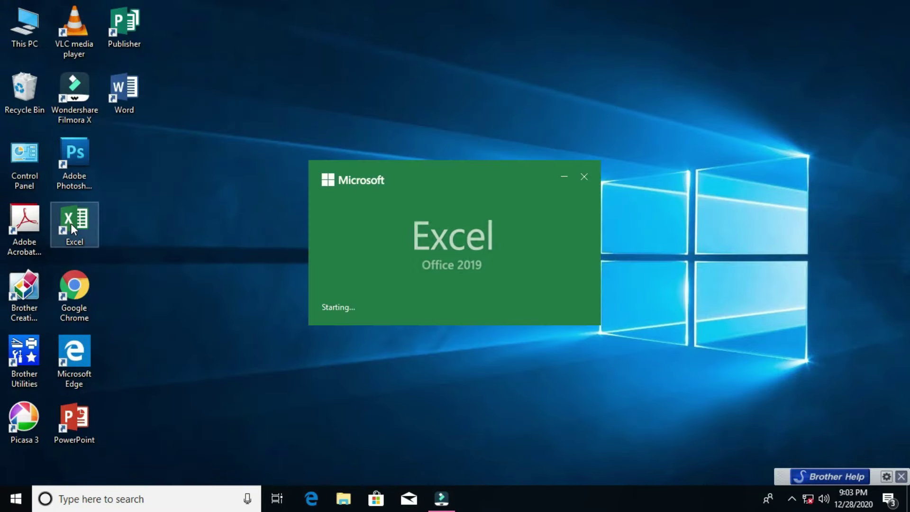
left_click(385, 204)
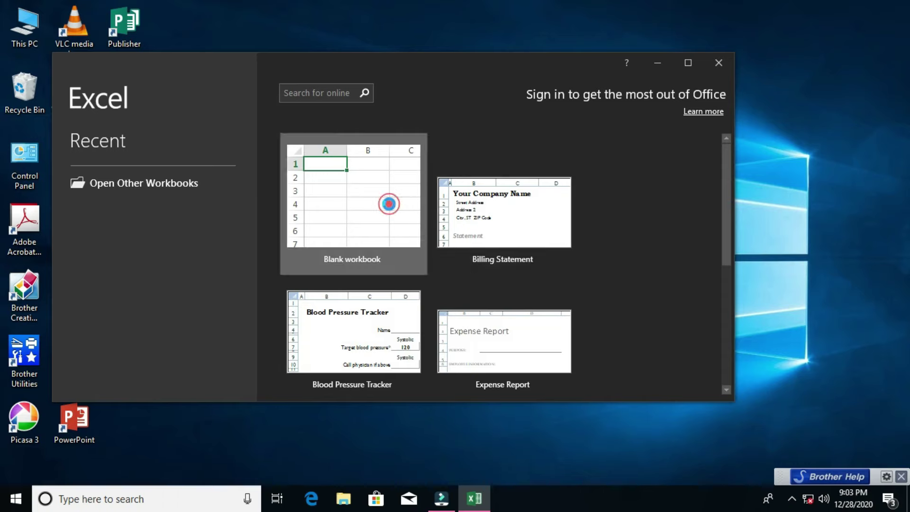
left_click(687, 63)
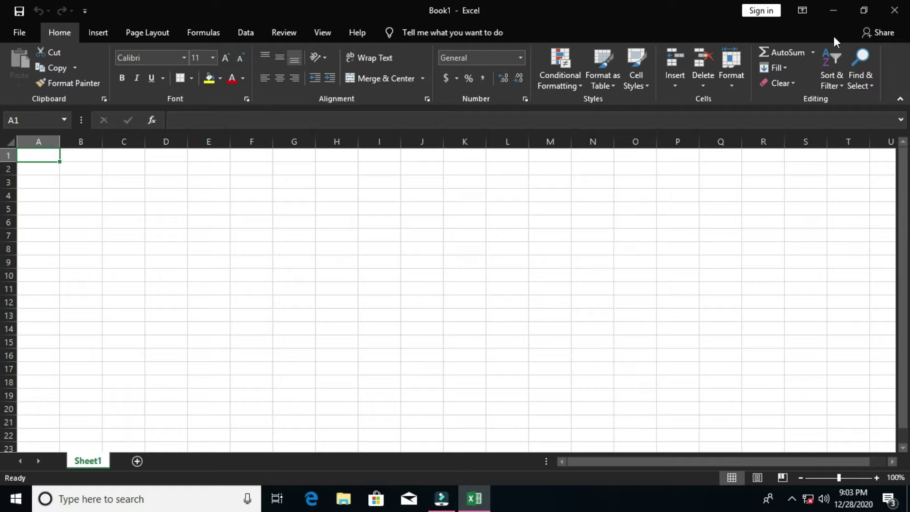
left_click(863, 11)
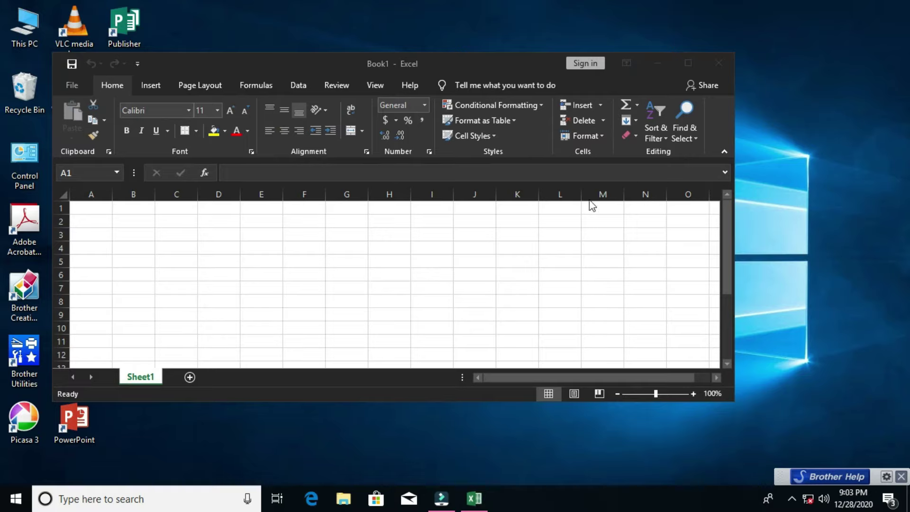
left_click(684, 64)
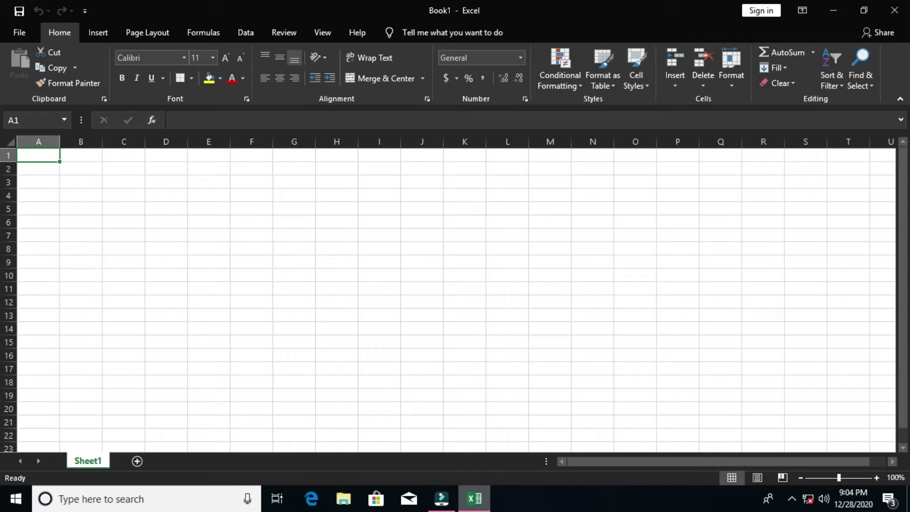
left_click(834, 12)
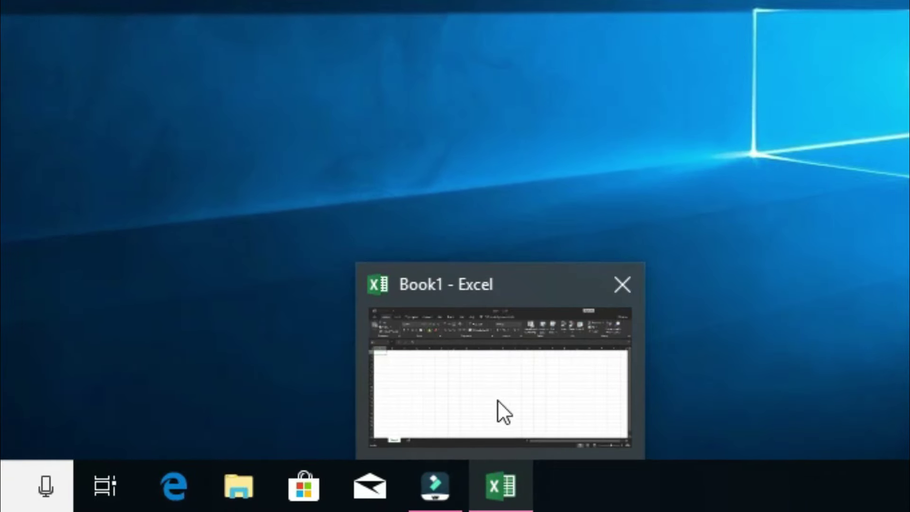
mouse_move(474, 498)
left_click(497, 400)
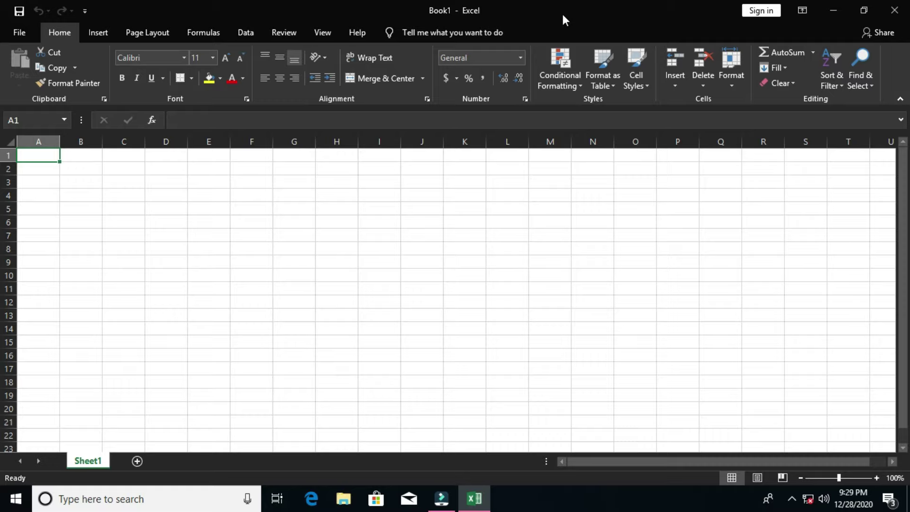
- Point Save As at the Desktop folder and enter the file name 'kuya thanzky'
left_click(26, 36)
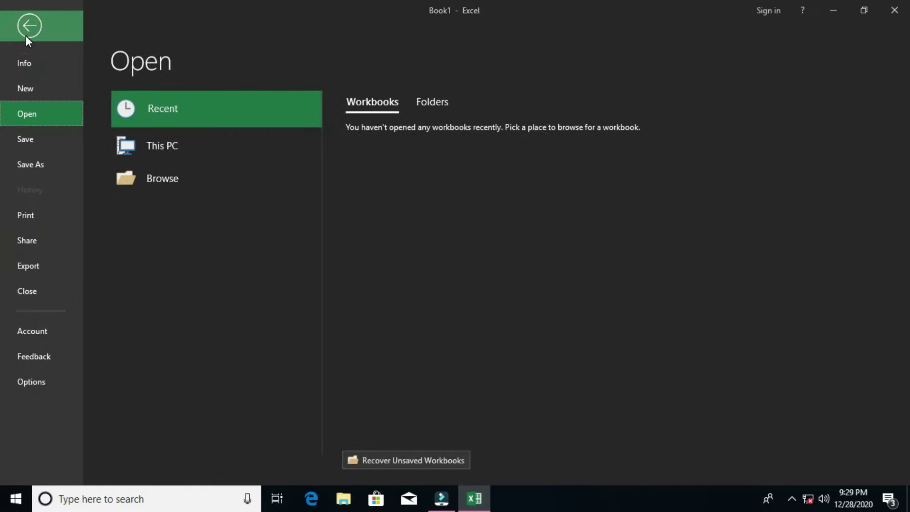
left_click(27, 163)
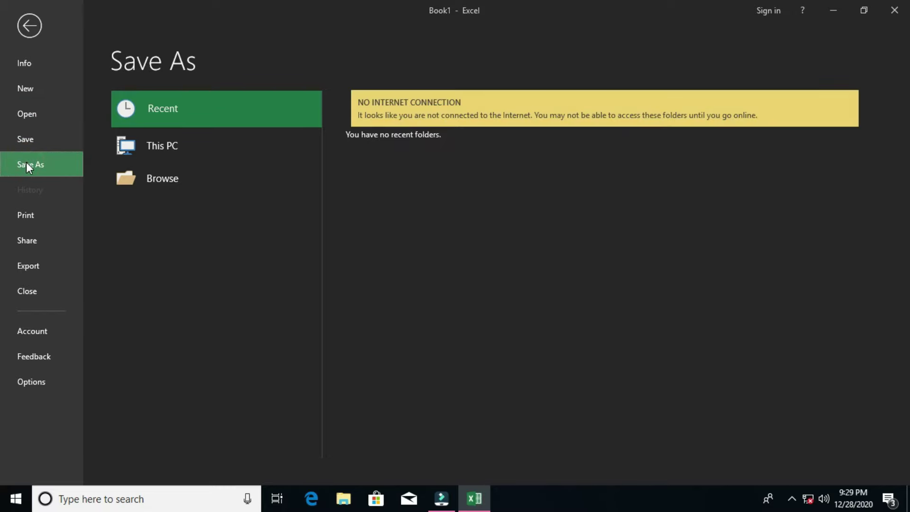
left_click(157, 183)
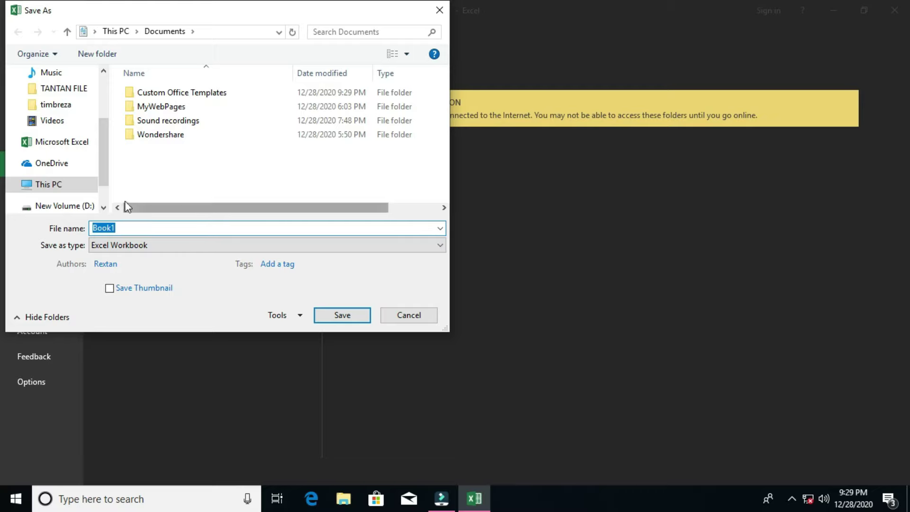
left_click_drag(104, 177, 103, 105)
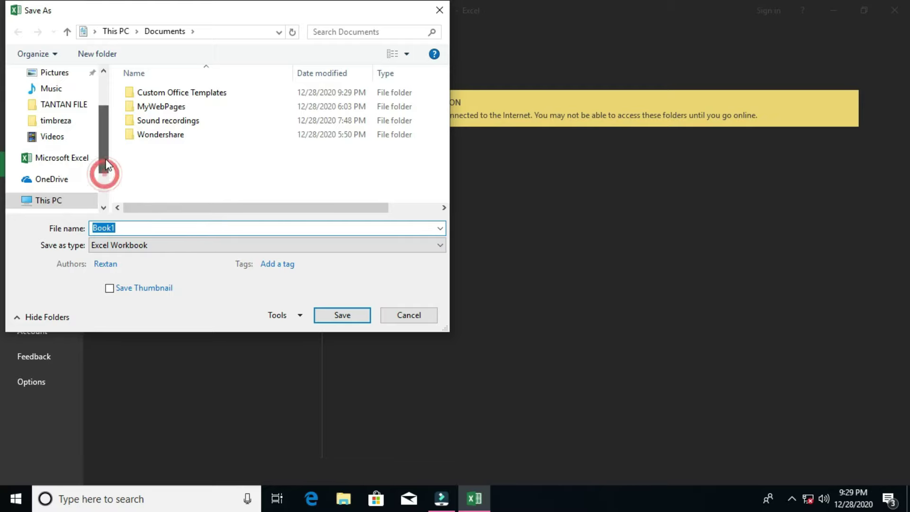
left_click(69, 105)
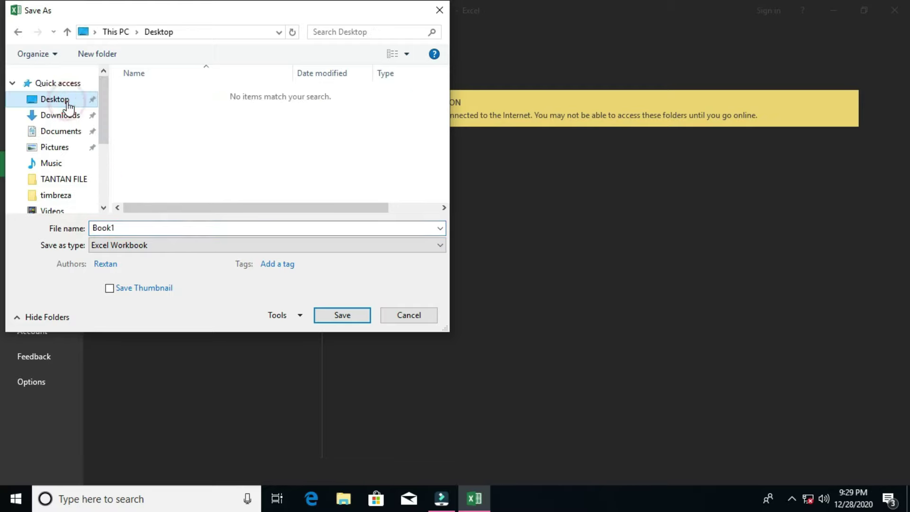
left_click(125, 227)
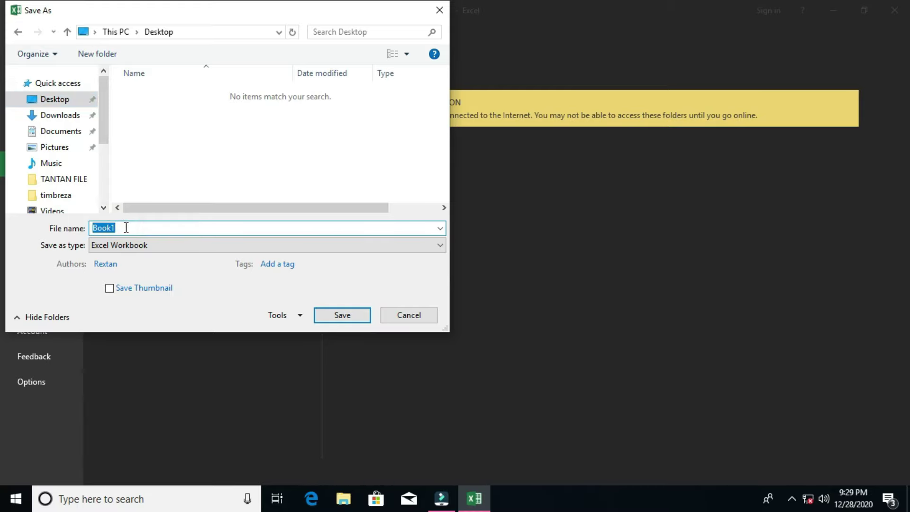
type("kuya thanzky")
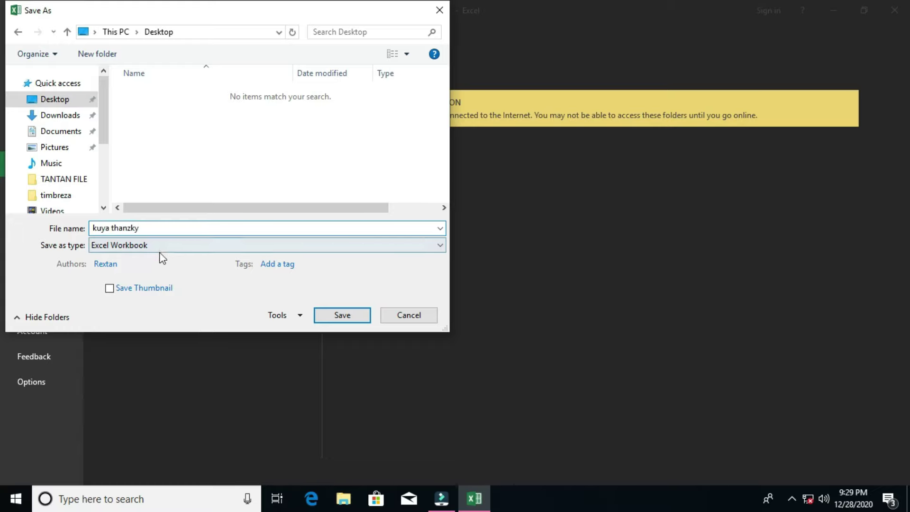
- Save 'kuya thanzky' to the Desktop, then reopen it from its desktop icon
left_click(343, 316)
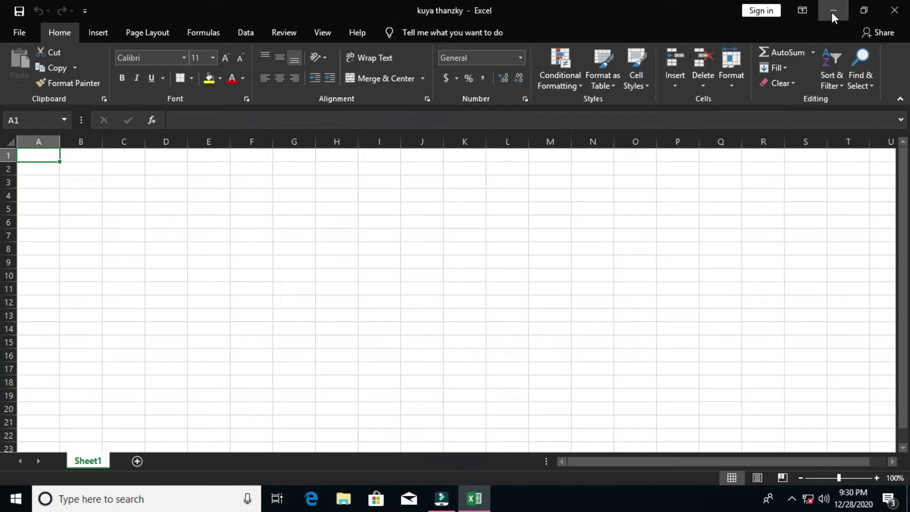
left_click(833, 17)
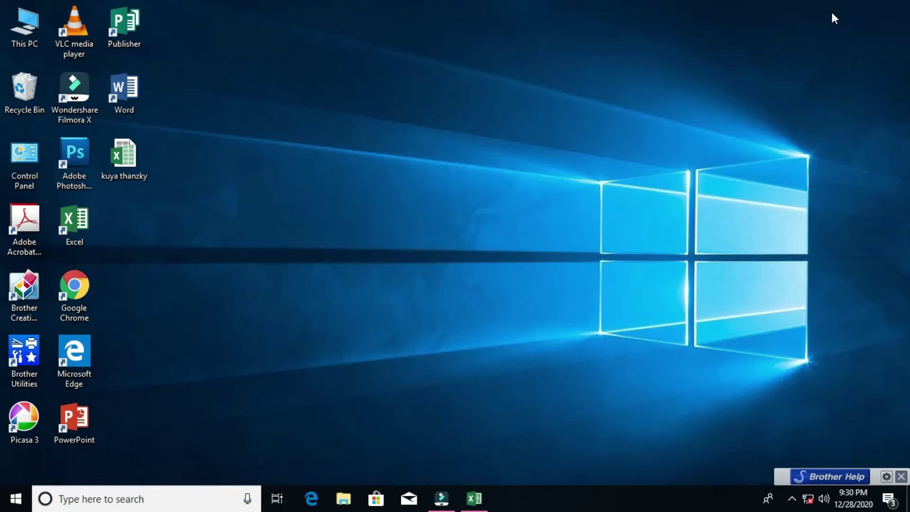
double_click(128, 154)
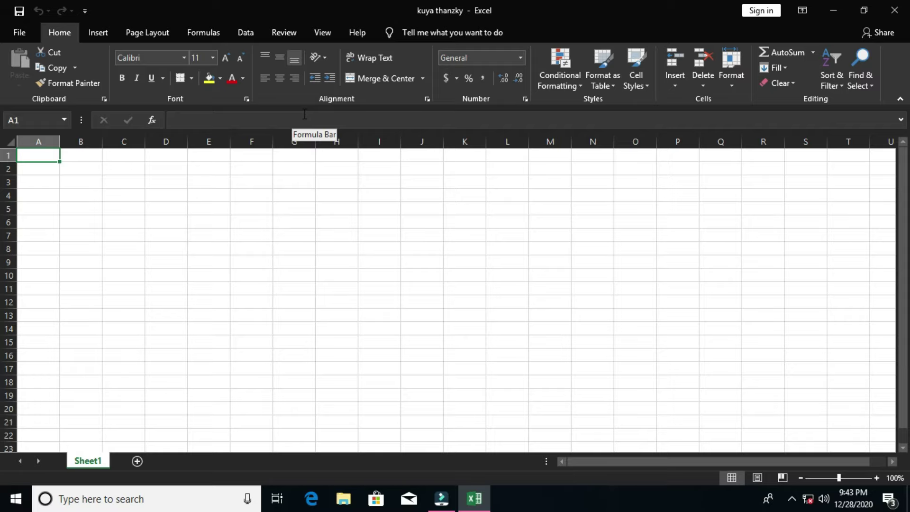
- Add Copy from Popular Commands to the Quick Access Toolbar and confirm with OK
left_click(87, 13)
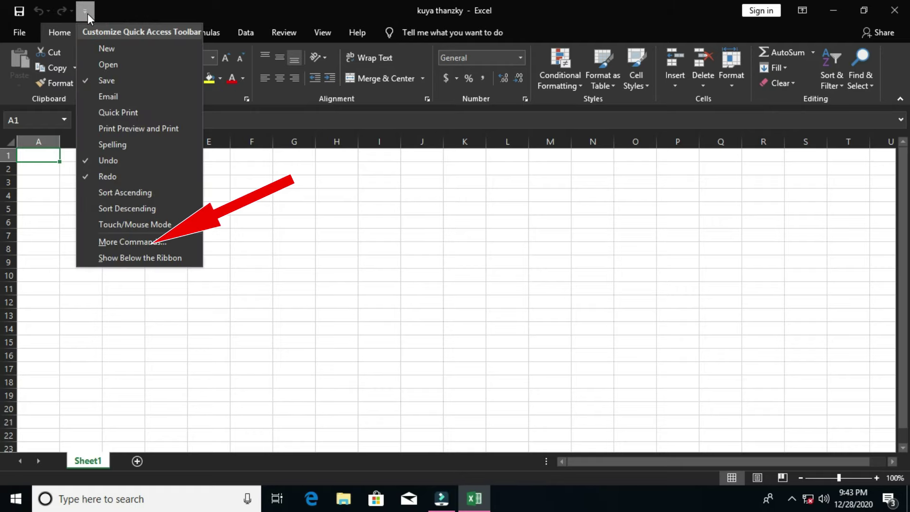
left_click(109, 242)
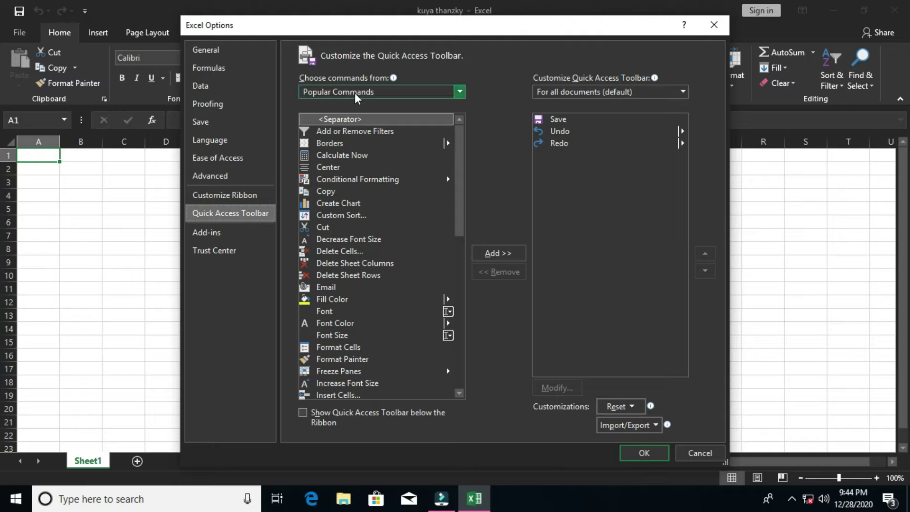
scroll(346, 205, "down", 1)
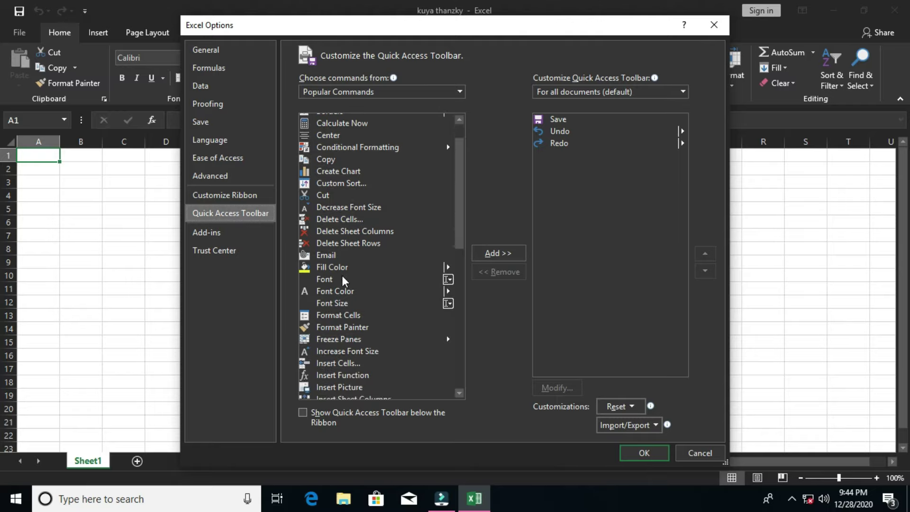
mouse_move(459, 187)
left_mouse_down()
mouse_move(459, 339)
mouse_move(471, 149)
left_mouse_up()
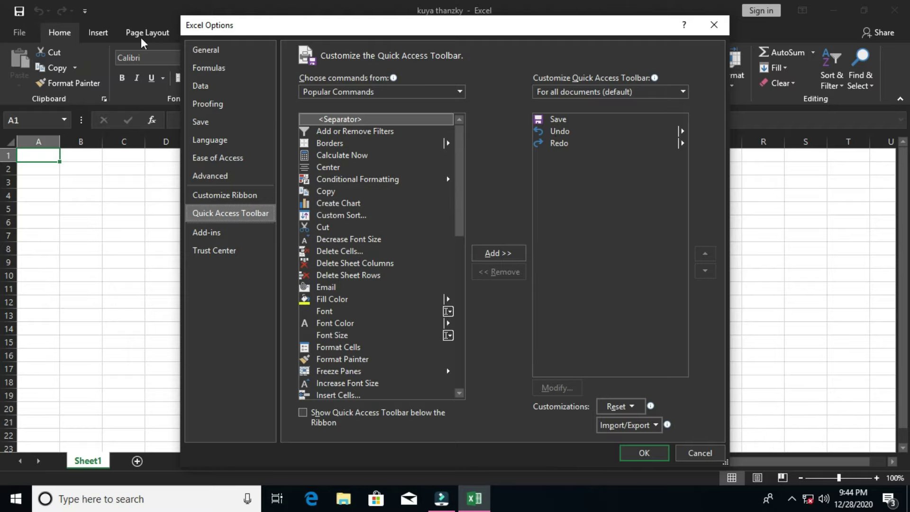
left_click_drag(454, 169, 466, 178)
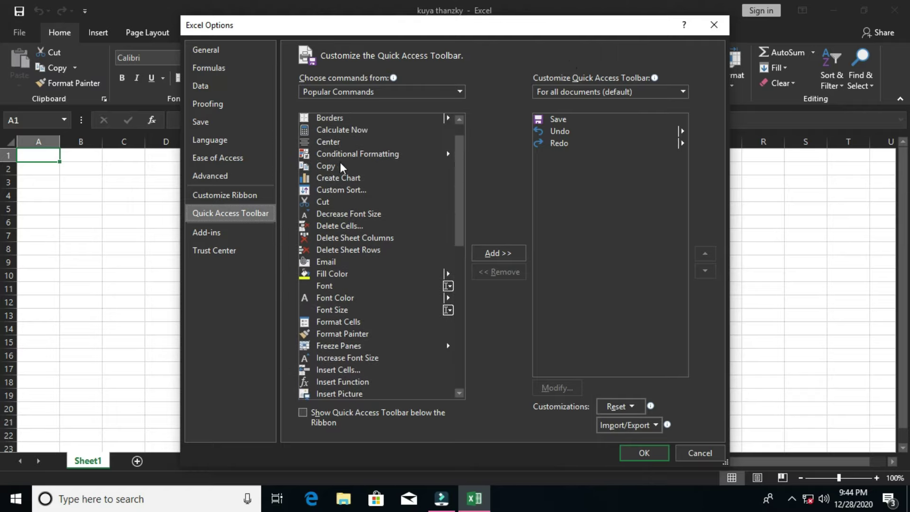
left_click(326, 167)
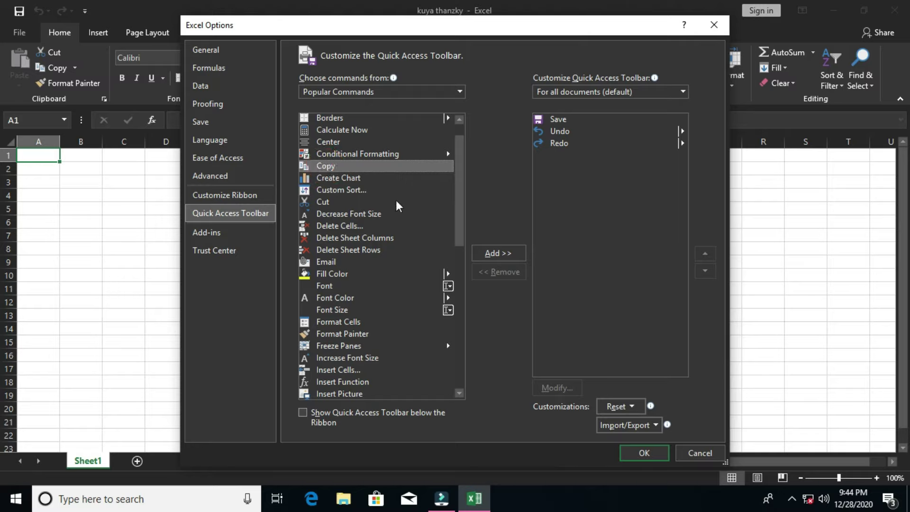
left_click(485, 252)
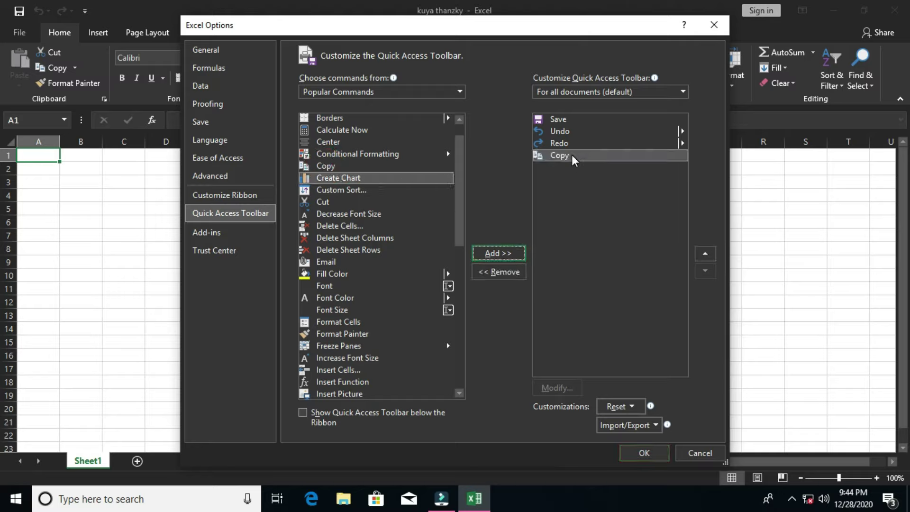
left_click(643, 452)
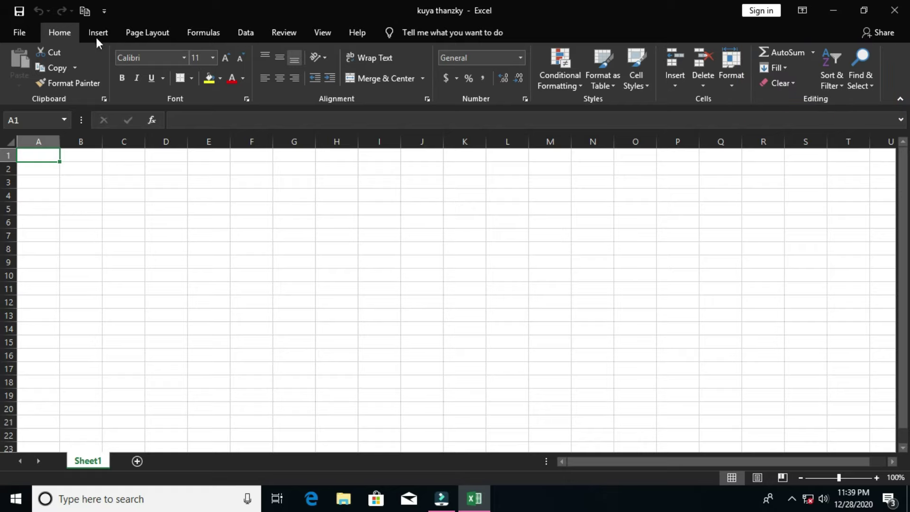
left_click(159, 34)
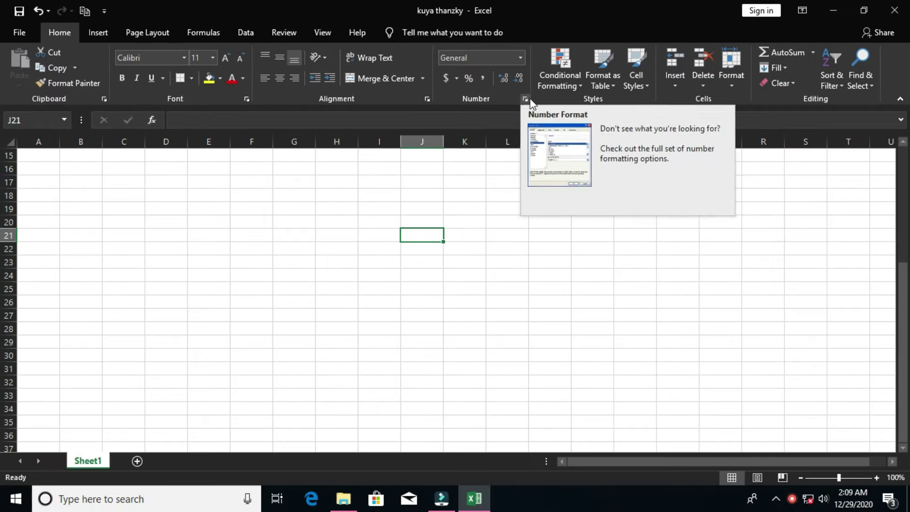
left_click(149, 33)
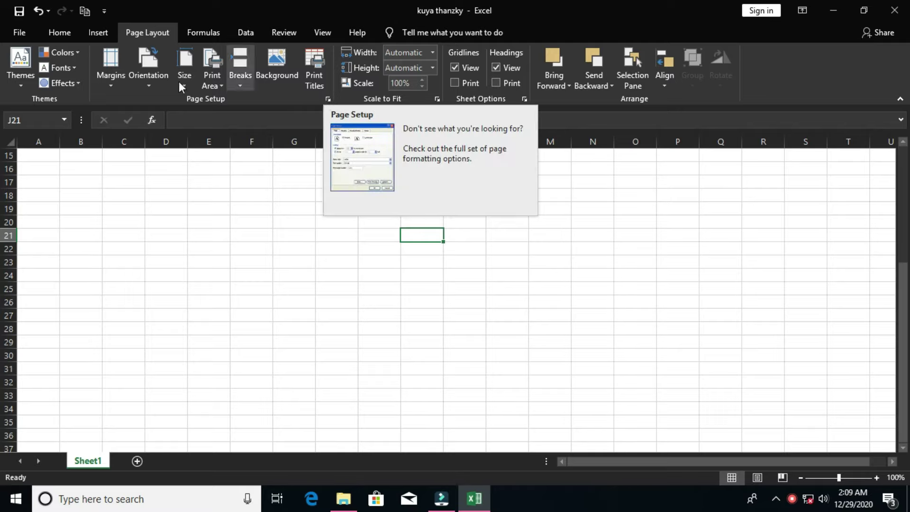
left_click(59, 32)
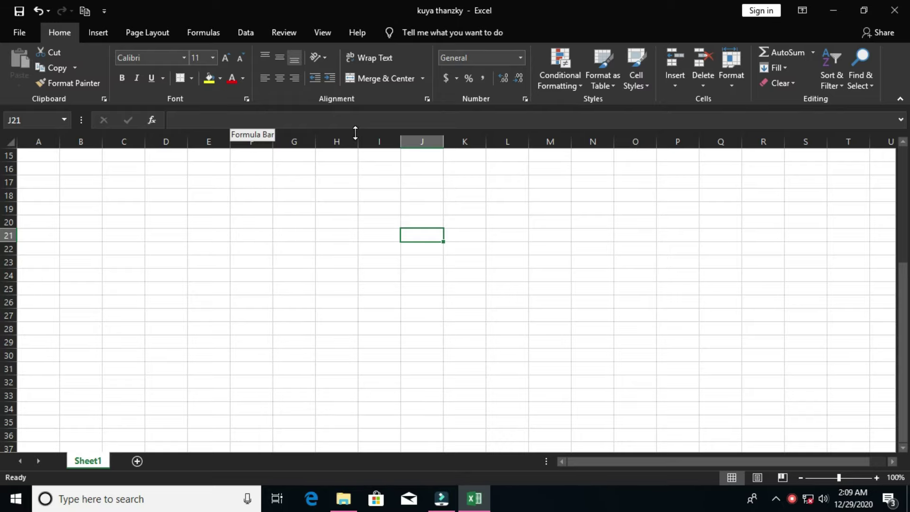
- View the Number, Alignment, Font, Border, Fill and Protection tabs of Format Cells, then close it
left_click(246, 98)
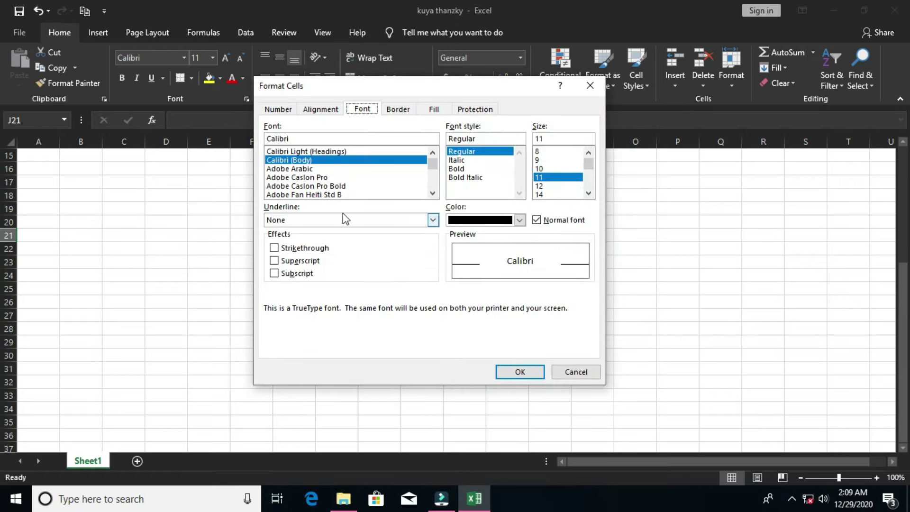
left_click(284, 111)
left_click(311, 112)
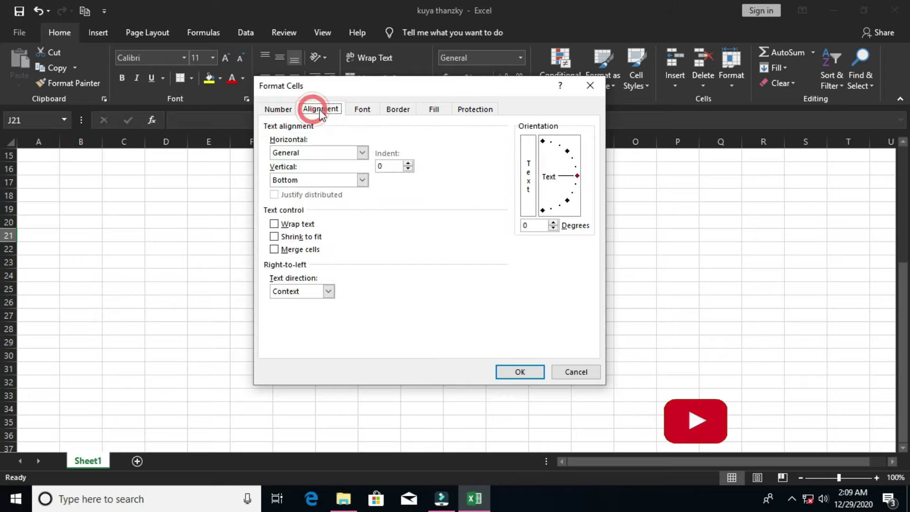
left_click(362, 111)
left_click(392, 111)
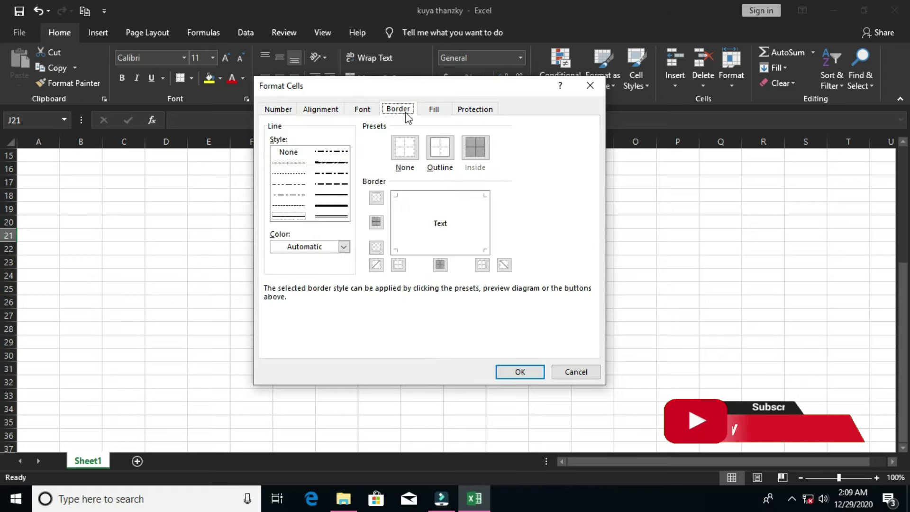
left_click(432, 109)
left_click(472, 109)
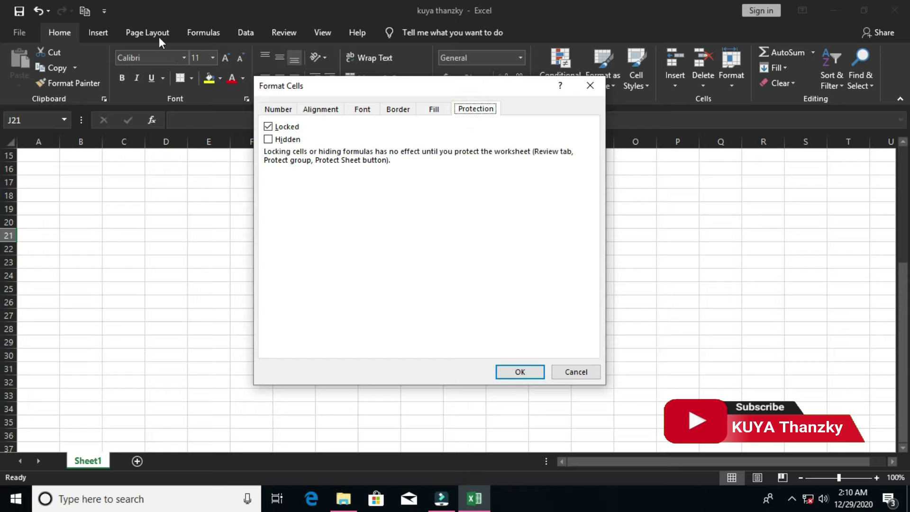
left_click(590, 86)
- Open Page Setup from the Page Layout tab and view its Margins and Header/Footer tabs
left_click(148, 32)
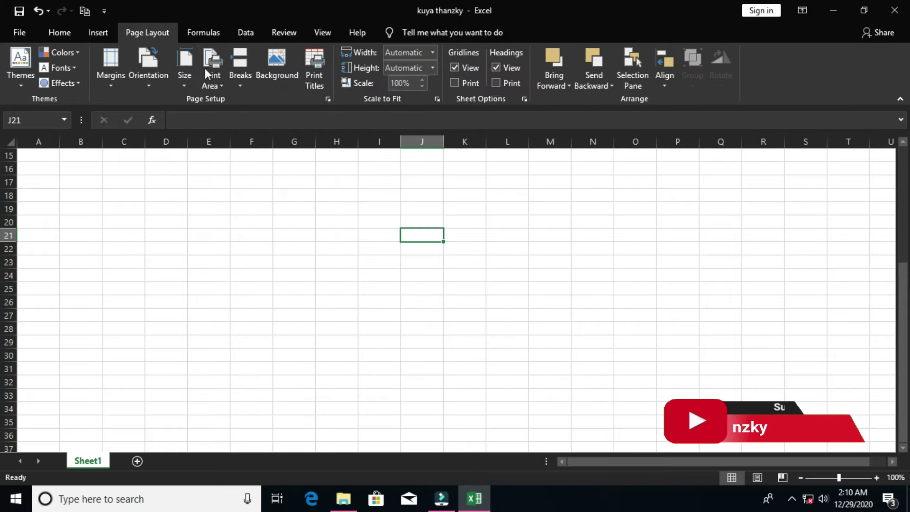
left_click(327, 98)
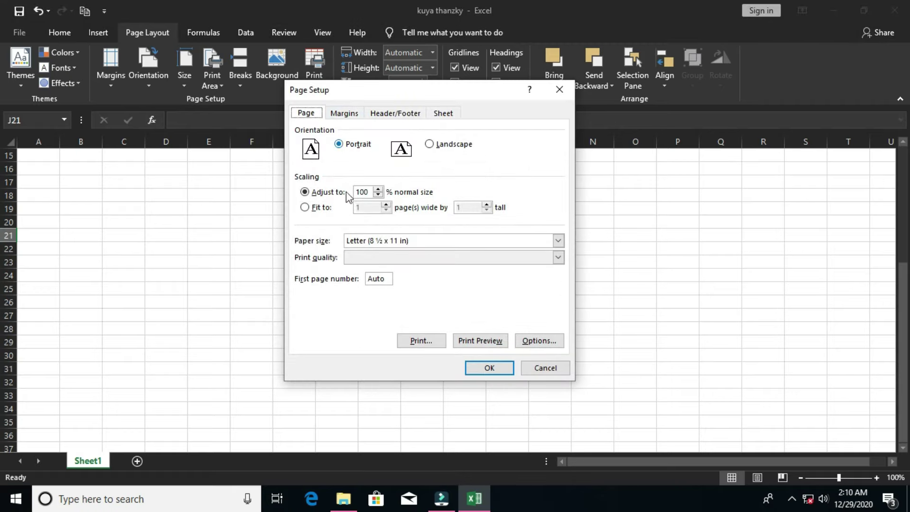
left_click(338, 114)
left_click(393, 114)
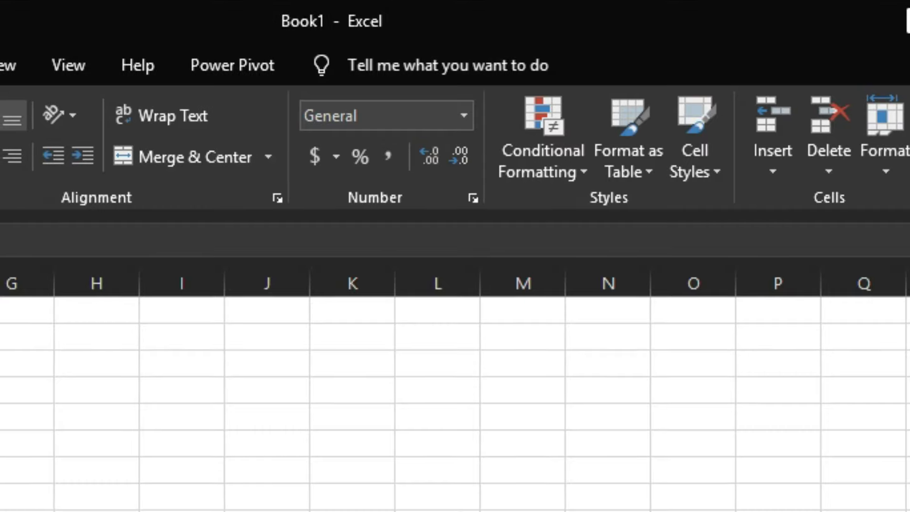
left_click(437, 61)
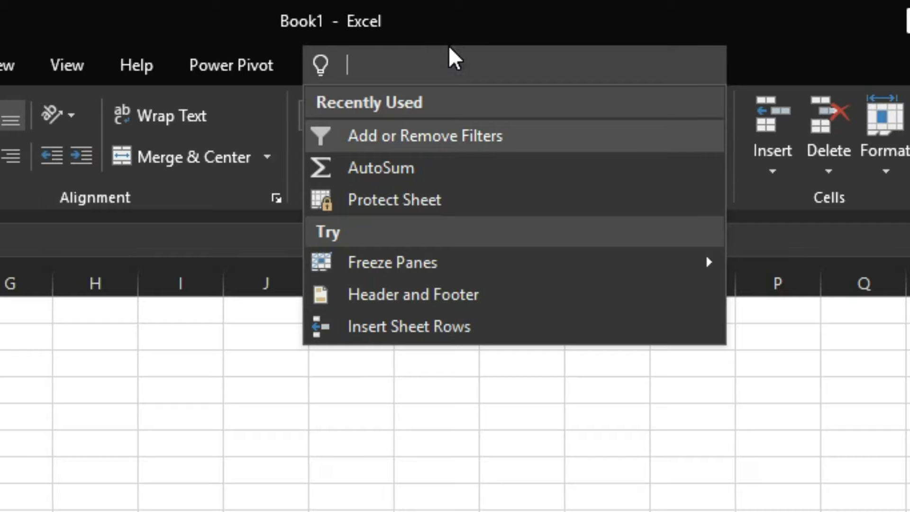
type("Margi")
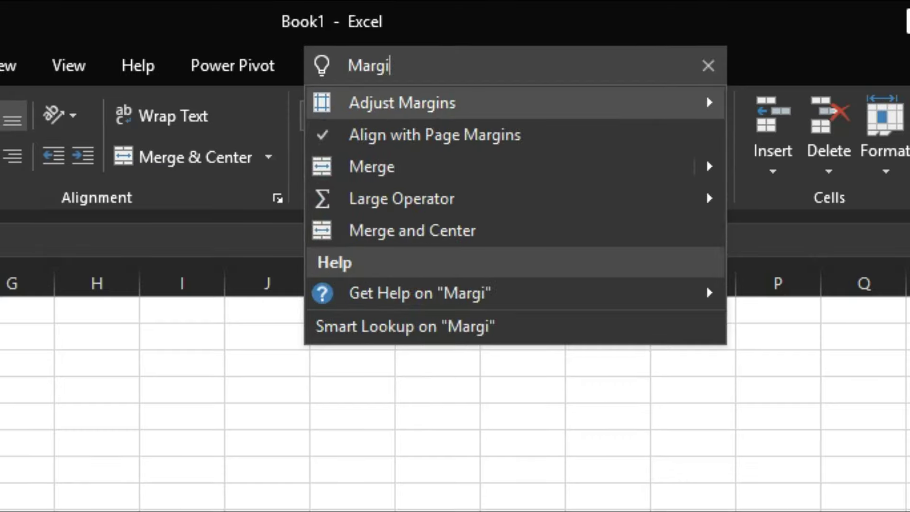
type("s")
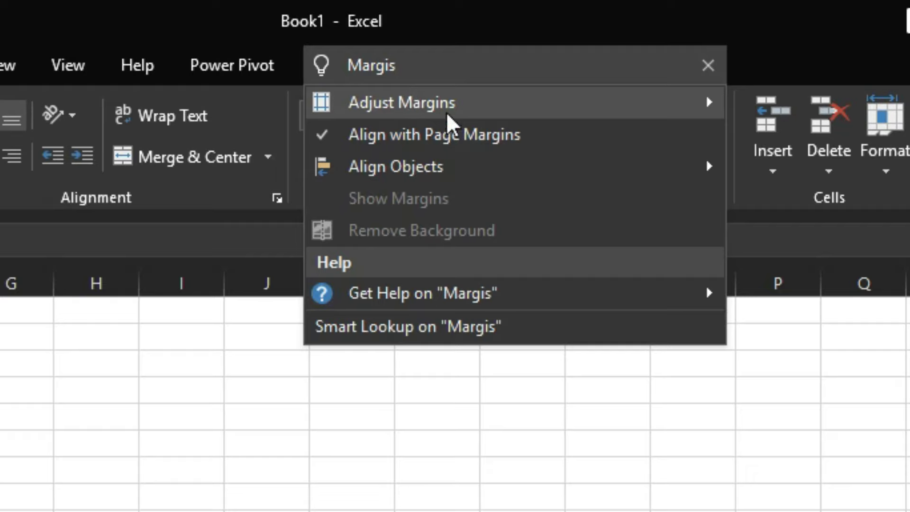
mouse_move(402, 102)
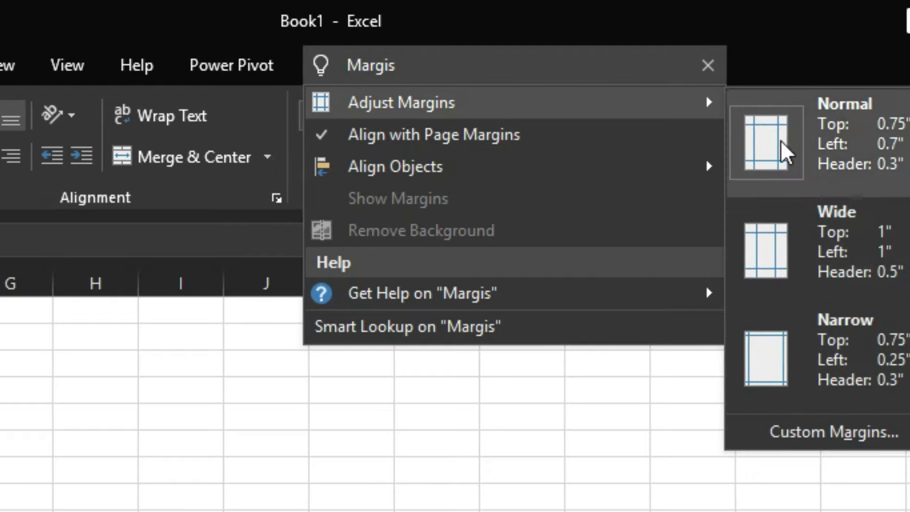
double_click(461, 65)
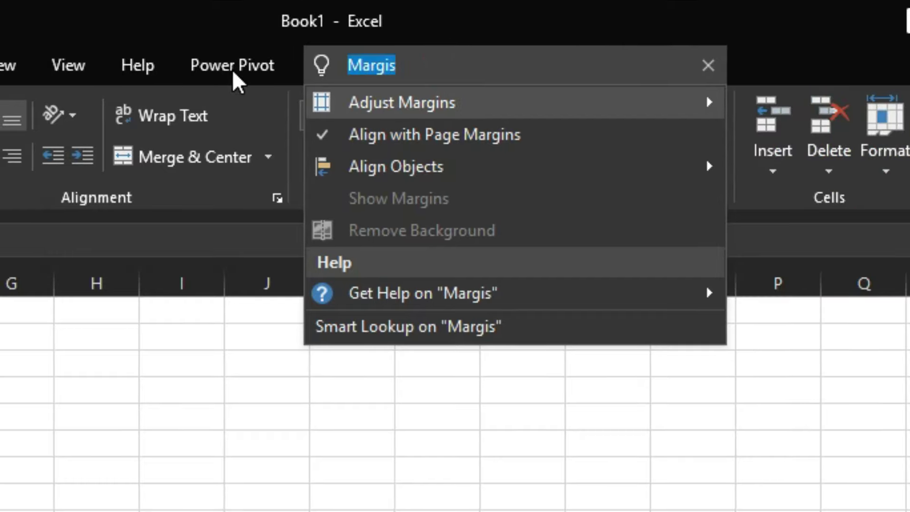
type("orientation")
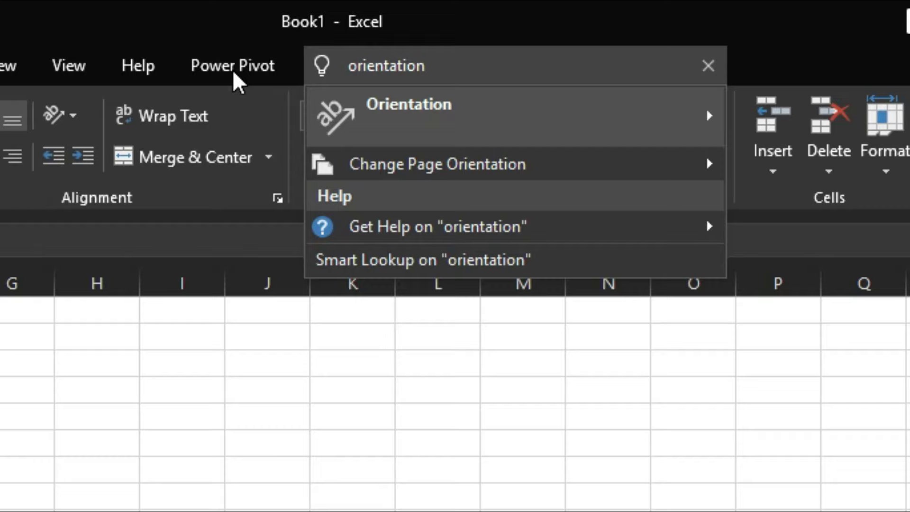
mouse_move(426, 114)
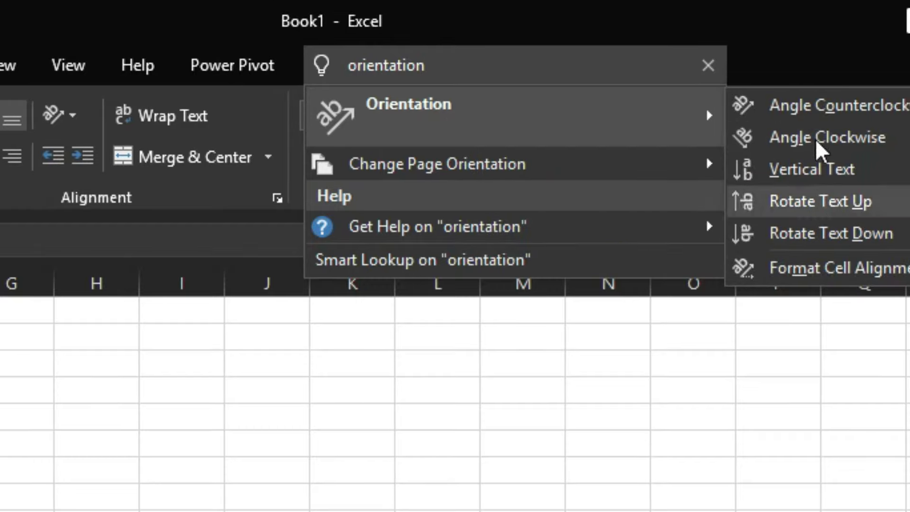
left_click(488, 68)
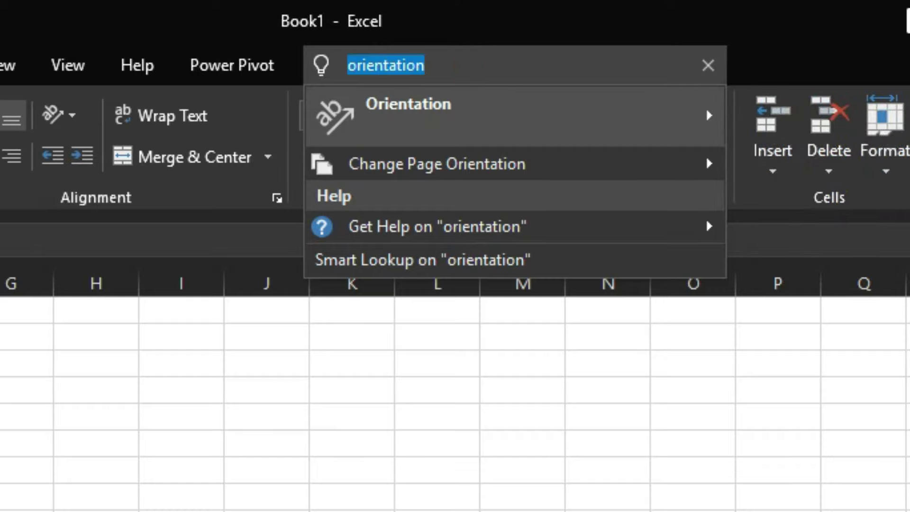
type("size")
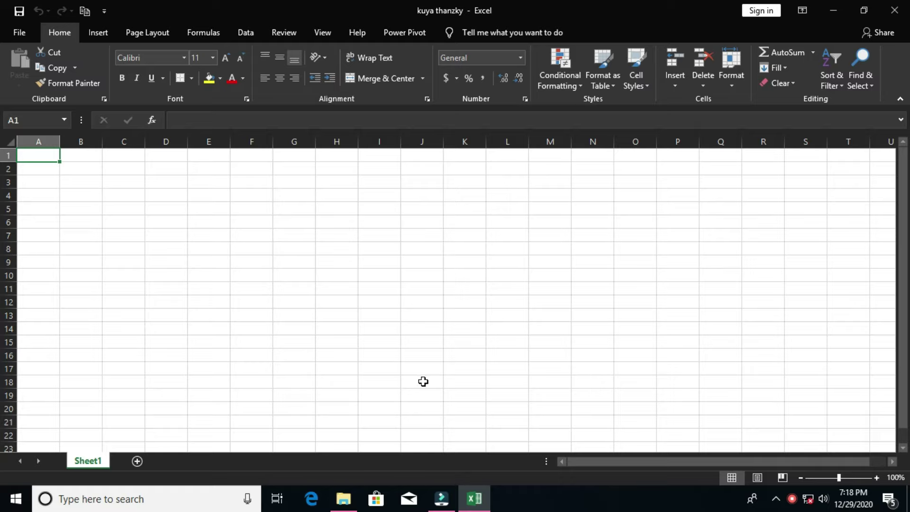
left_click(151, 222)
left_click(199, 222)
left_click(236, 221)
left_click(292, 221)
left_click(294, 209)
left_click(294, 194)
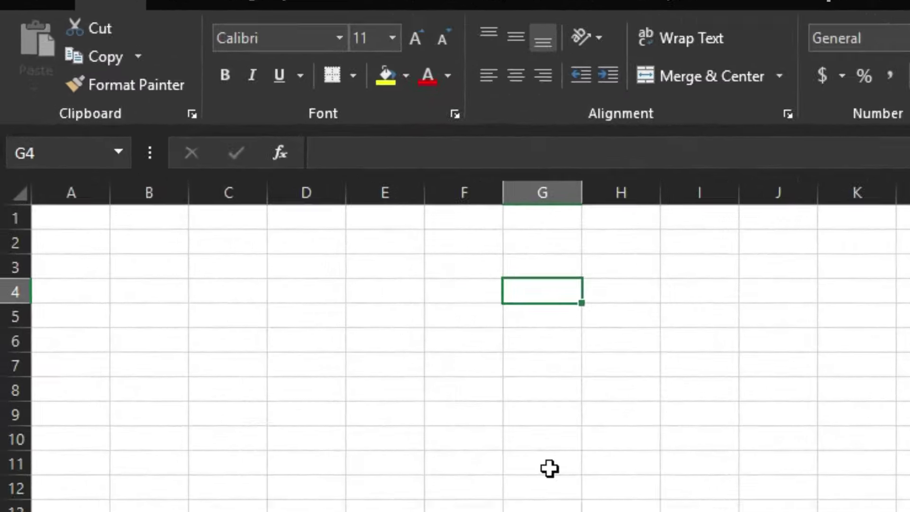
left_click(235, 337)
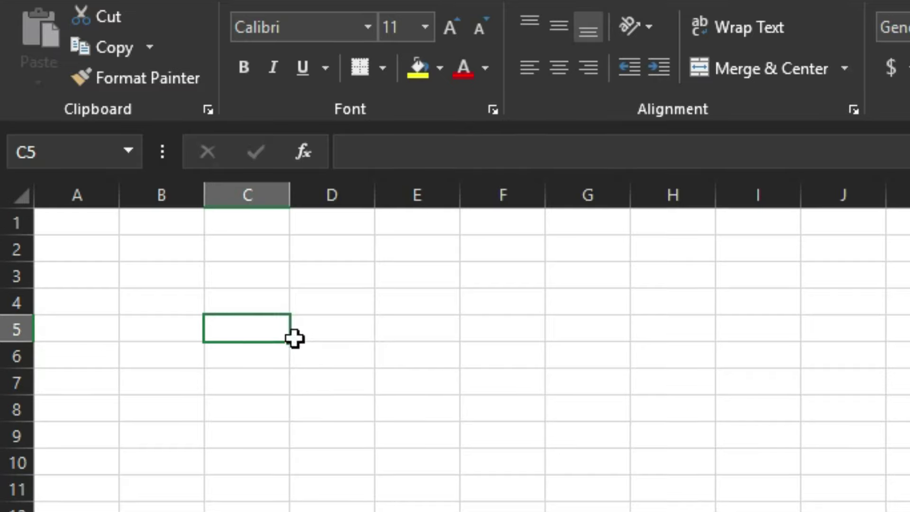
left_click(323, 331)
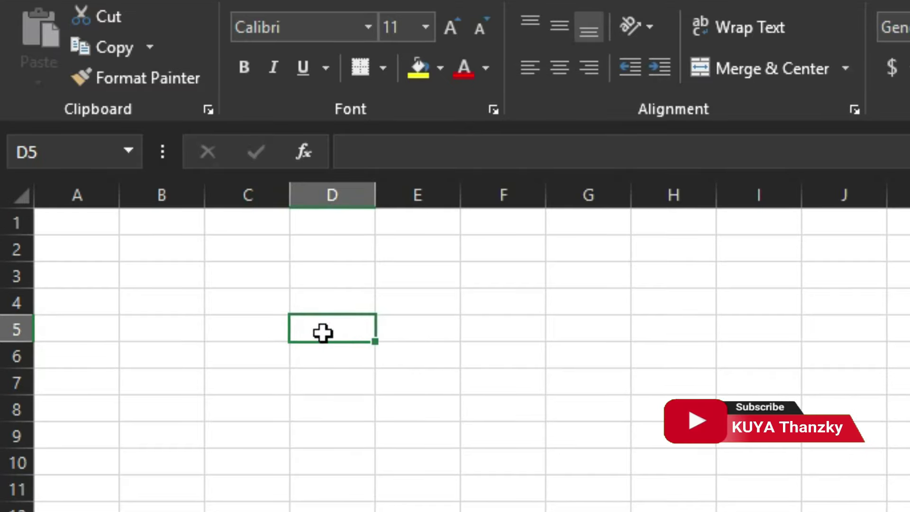
type("kuya")
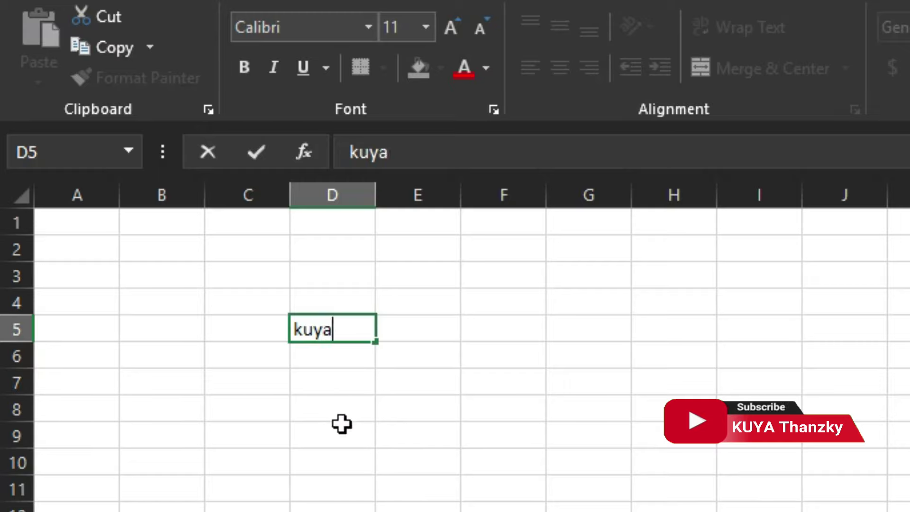
left_click(341, 422)
left_click(345, 325)
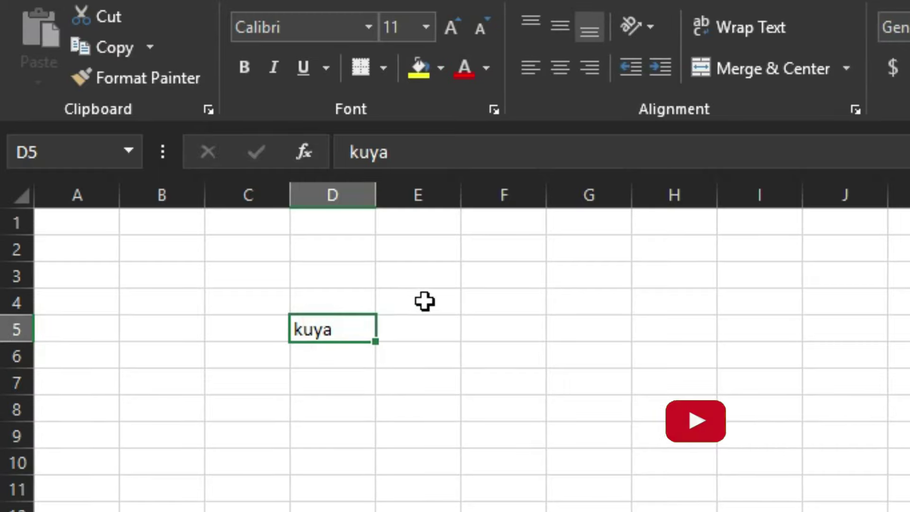
left_click(413, 152)
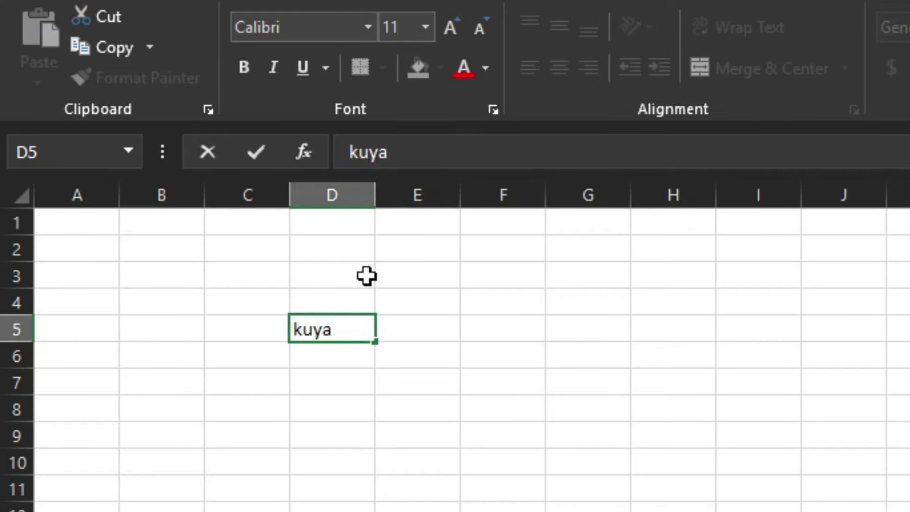
left_click(401, 431)
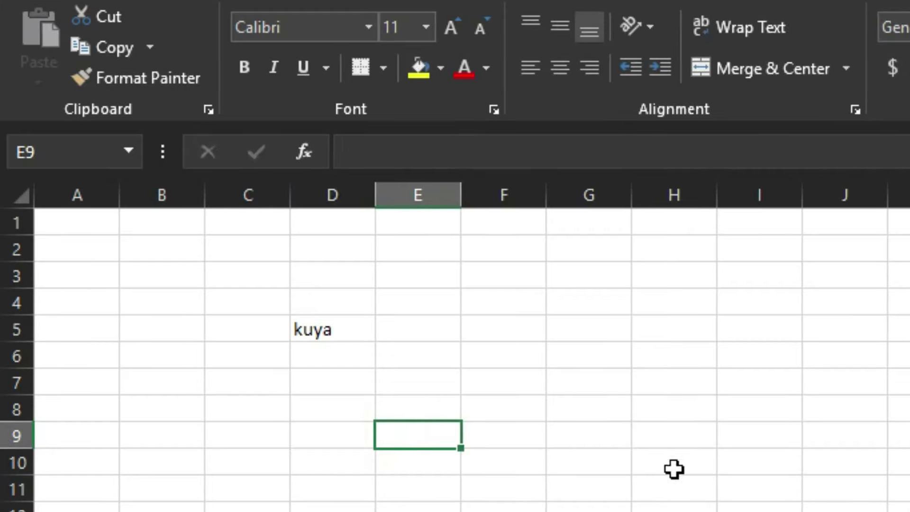
left_click(692, 466)
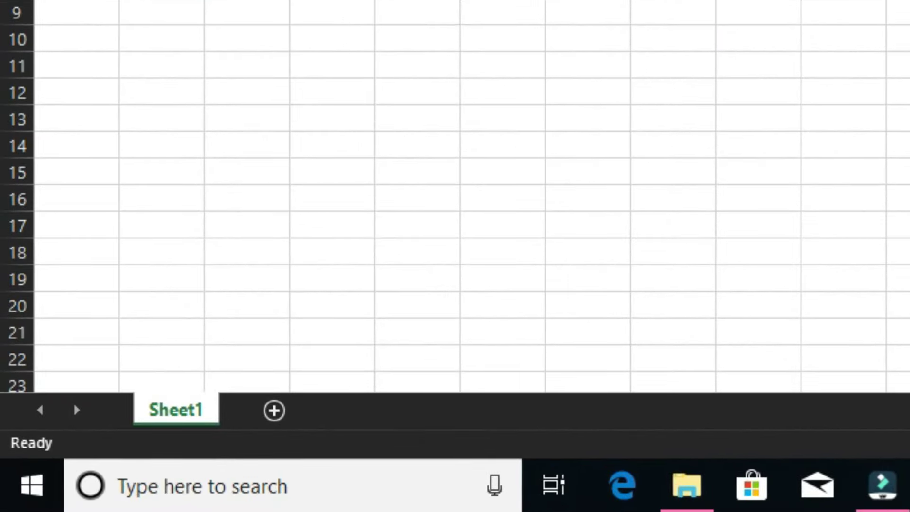
- Add four new worksheets, Sheet2 through Sheet5, with the New sheet (+) button
scroll(362, 44, "down", 2)
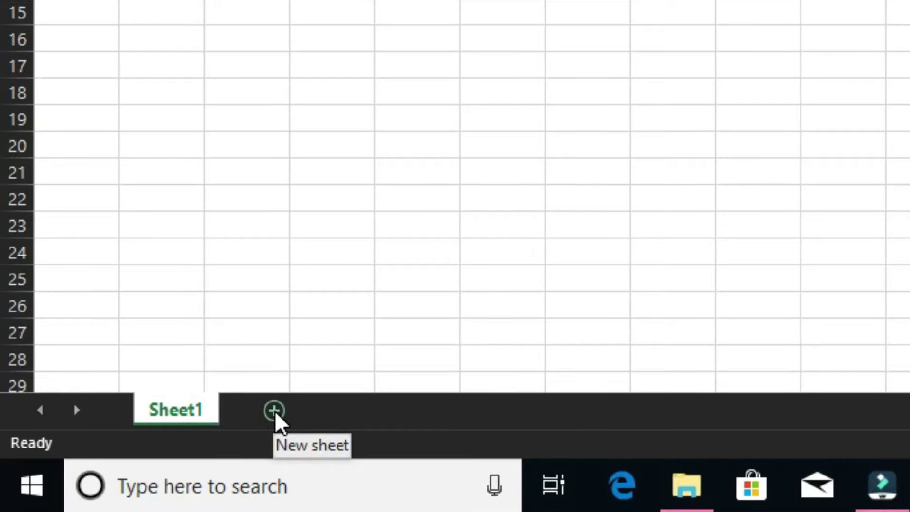
left_click(275, 412)
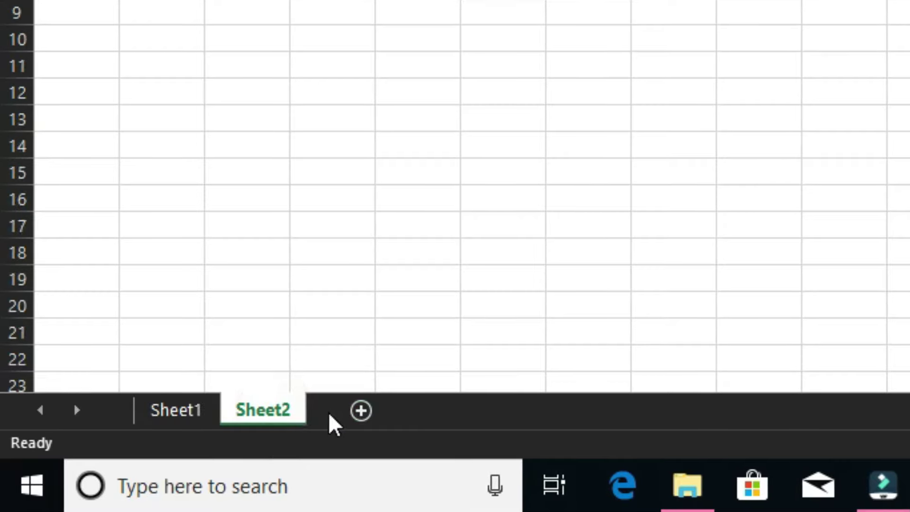
left_click(356, 413)
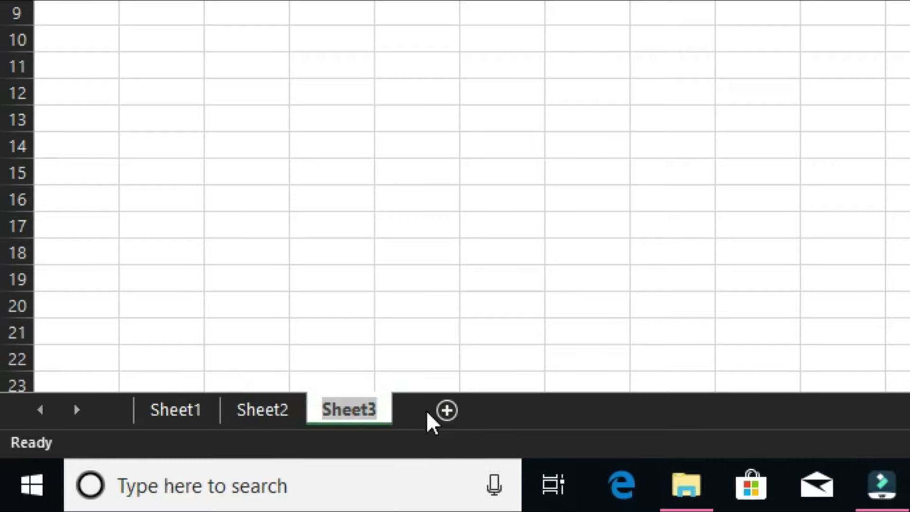
left_click(445, 410)
left_click(532, 411)
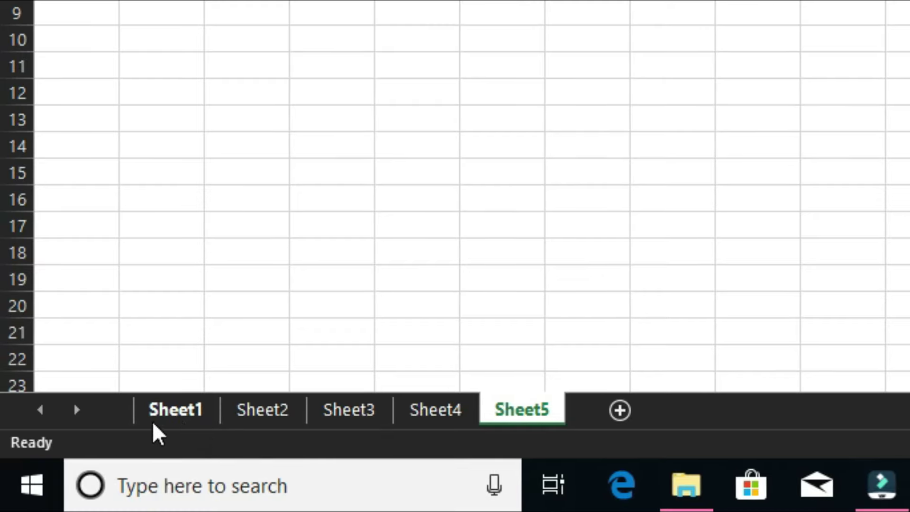
- Rename Sheet1, Sheet2 and Sheet3 to zsas, asas and swa
right_click(174, 415)
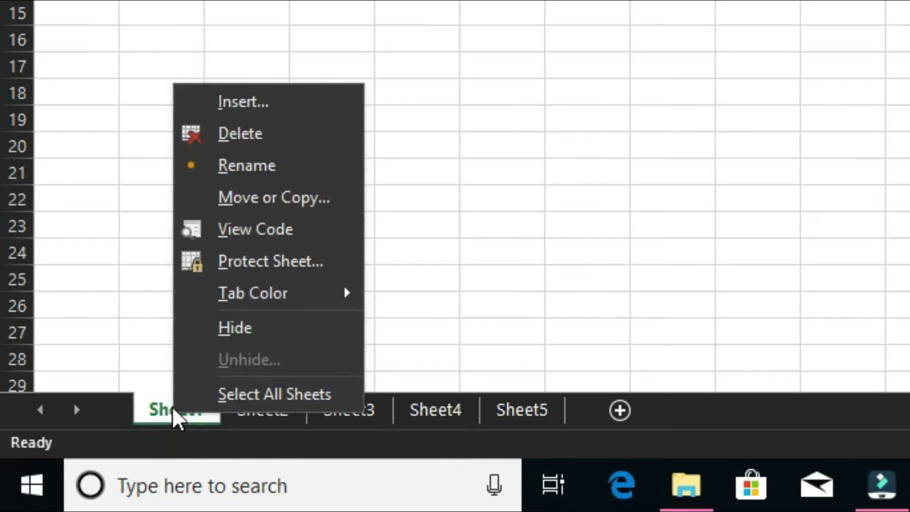
left_click(244, 171)
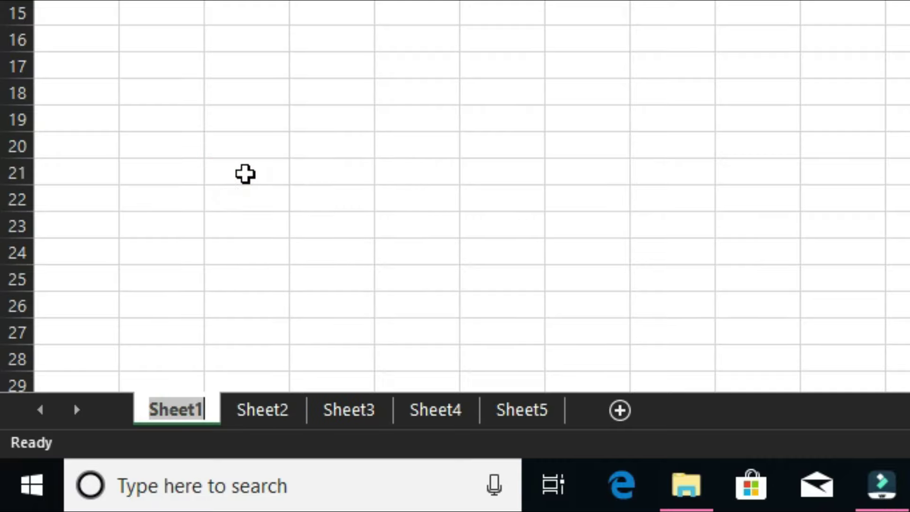
type("zsas")
right_click(234, 408)
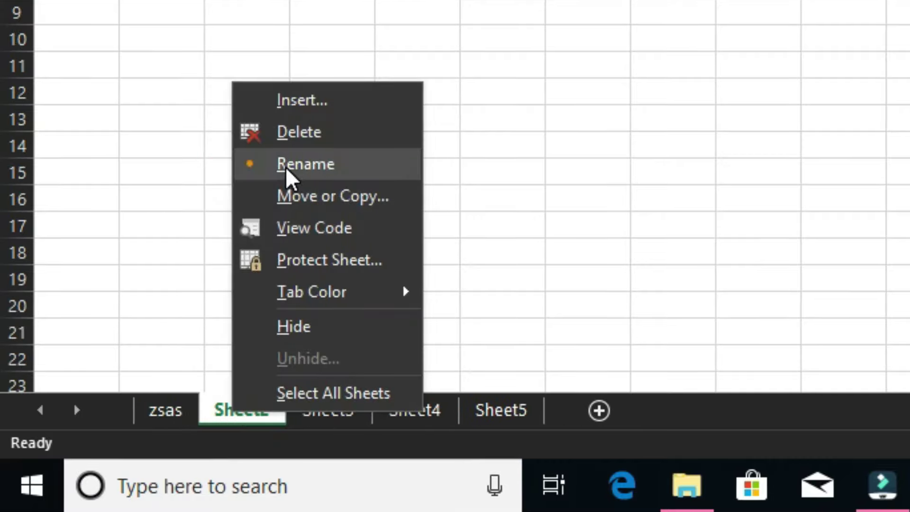
left_click(286, 166)
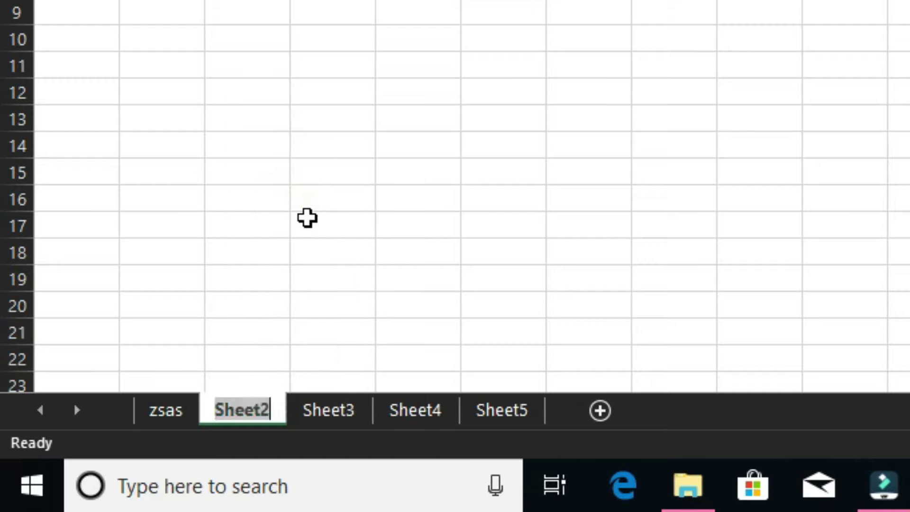
type("asas")
left_click(319, 419)
right_click(319, 414)
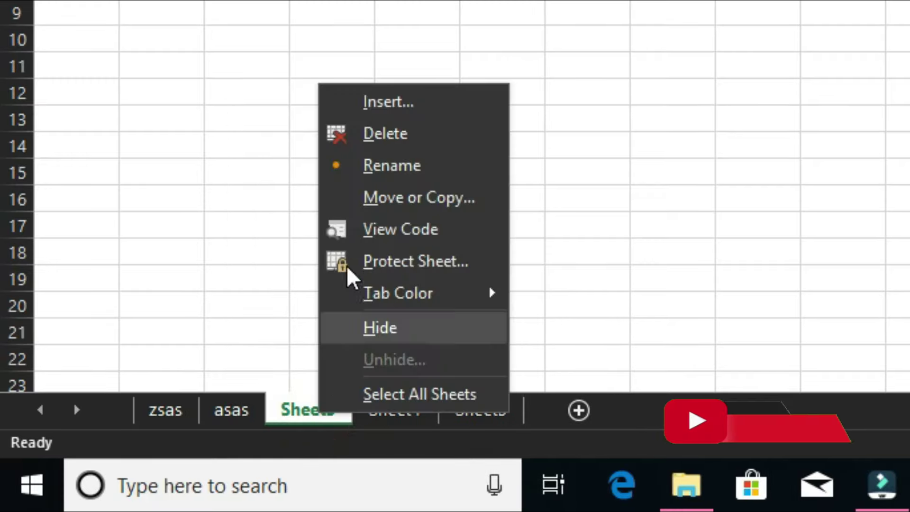
left_click(371, 166)
type("swa")
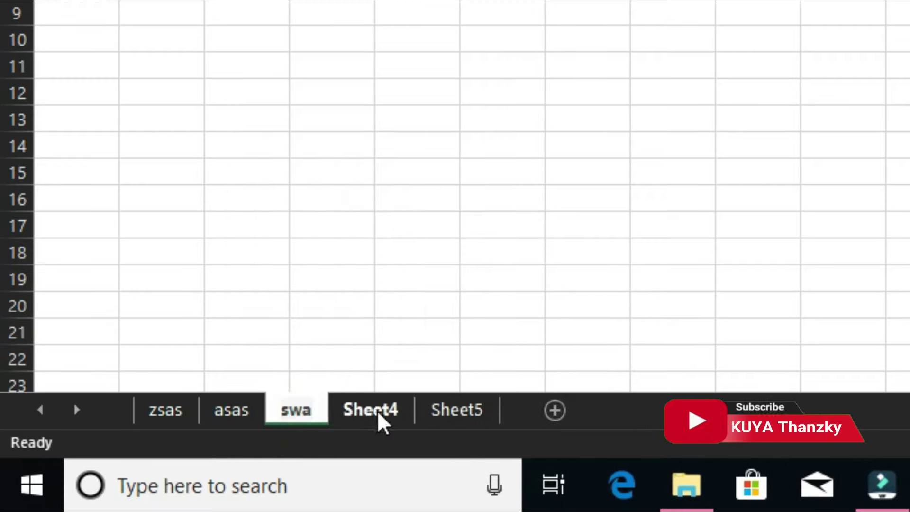
- Rename Sheet4 and Sheet5 to wss and asasa
right_click(383, 417)
left_click(441, 161)
type("wss")
left_click(440, 410)
right_click(440, 411)
left_click(499, 165)
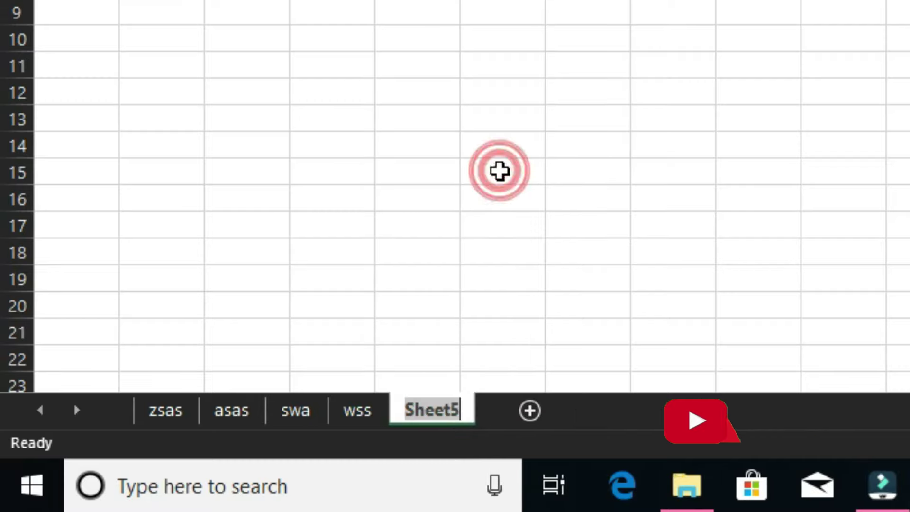
type("asasa")
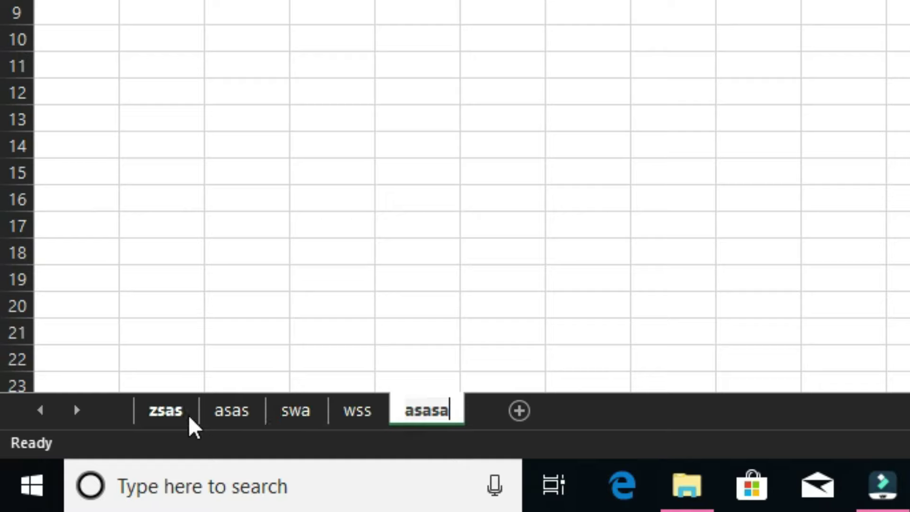
right_click(166, 416)
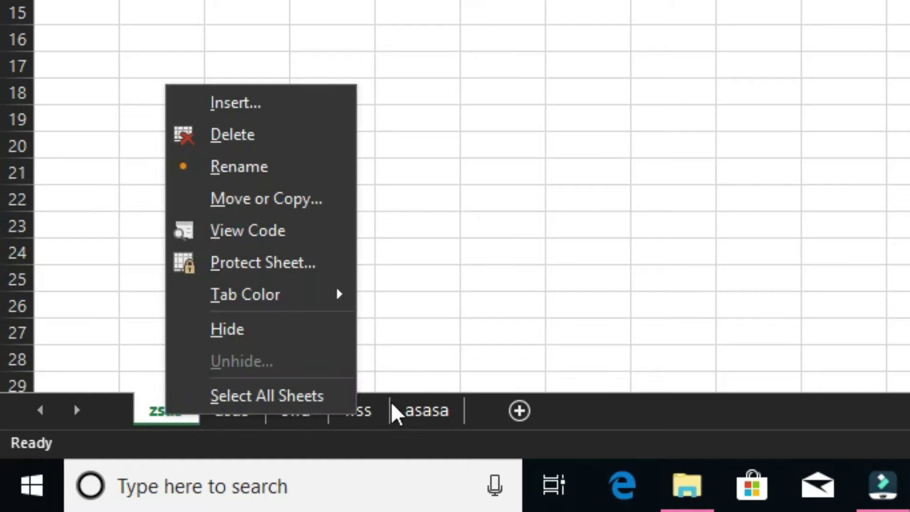
- Give the zsas, asas, swa and wss tabs red, orange, yellow and green tab colours
right_click(177, 417)
mouse_move(257, 297)
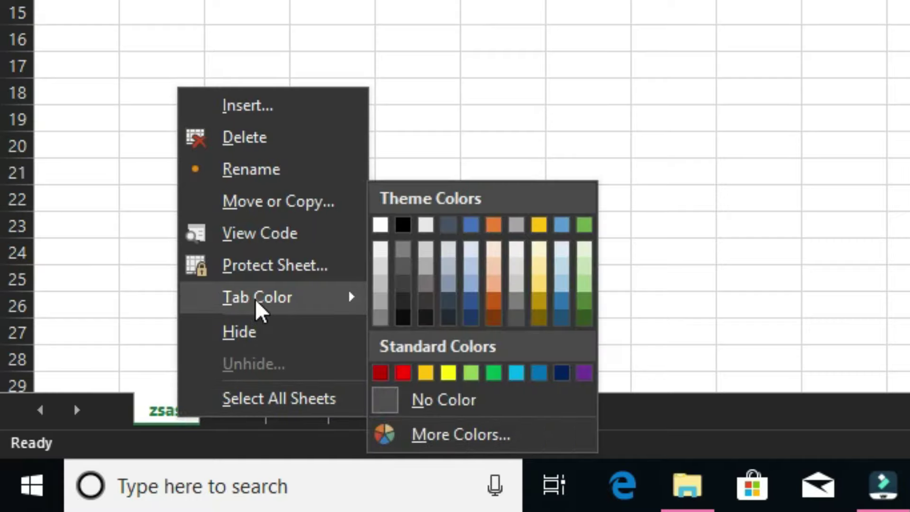
left_click(403, 373)
right_click(239, 421)
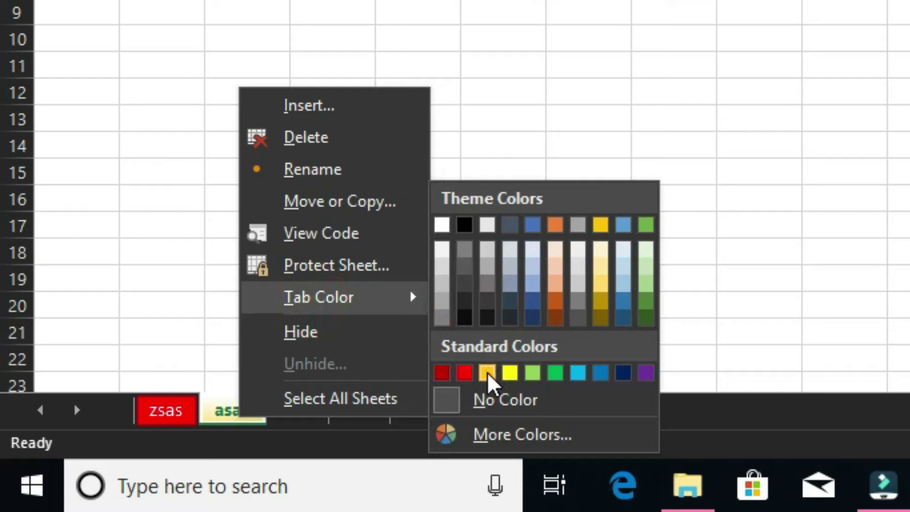
left_click(487, 372)
right_click(296, 411)
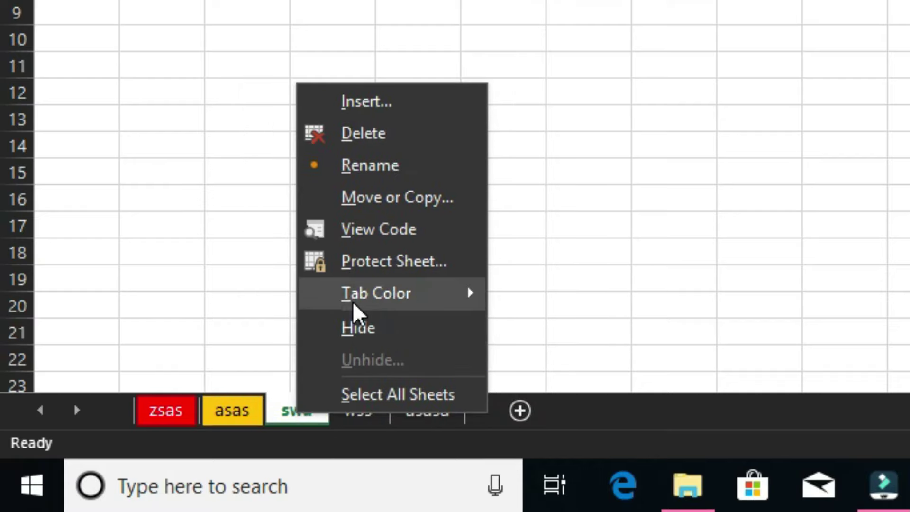
left_click(352, 303)
left_click(562, 378)
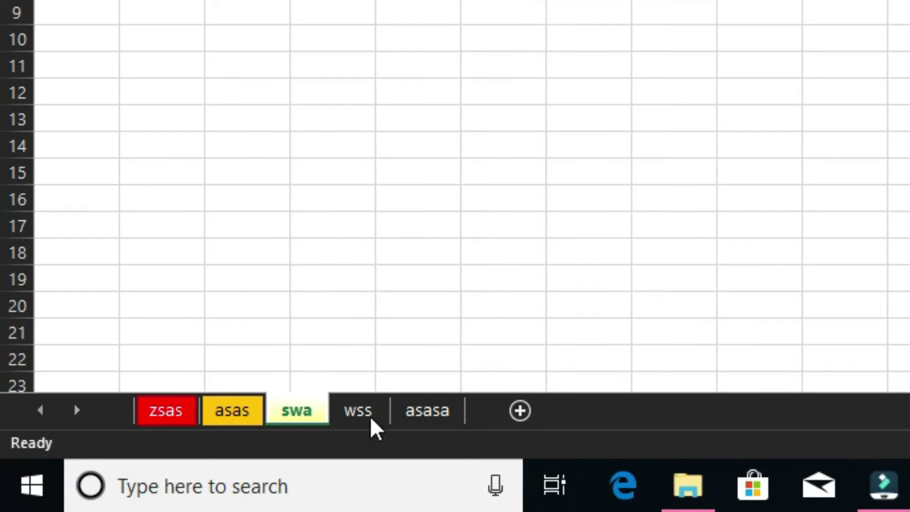
right_click(360, 412)
left_click(650, 372)
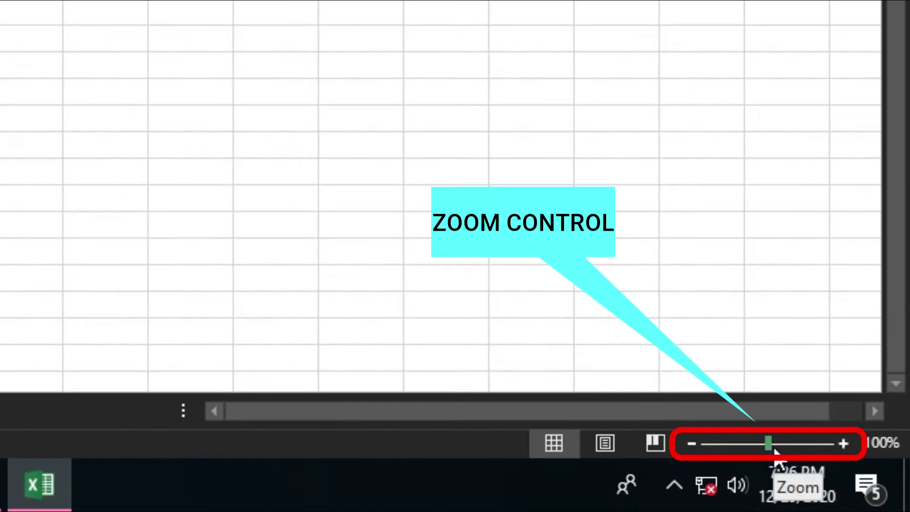
- Widen the view with the zoom slider, then magnify the sheet to 230%
mouse_move(768, 445)
left_mouse_down()
mouse_move(746, 446)
mouse_move(791, 444)
left_mouse_up()
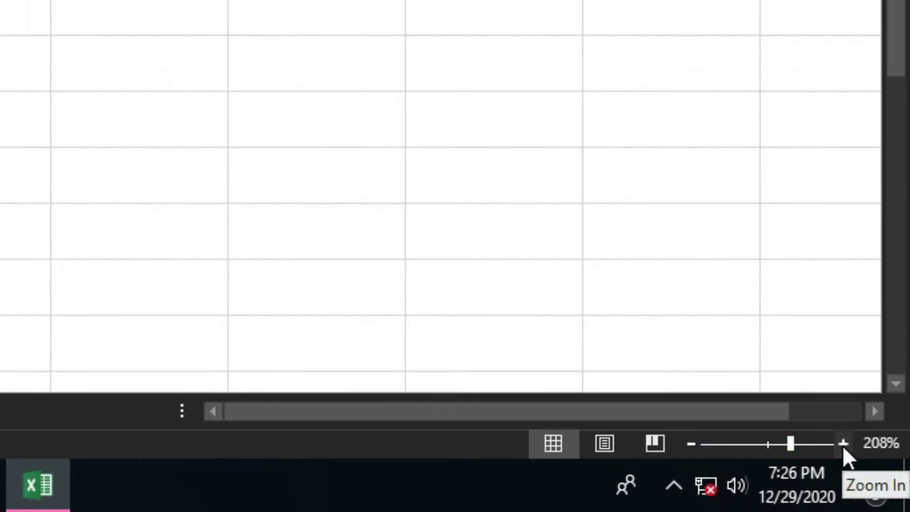
left_click(843, 444)
left_click(843, 444)
left_click(842, 444)
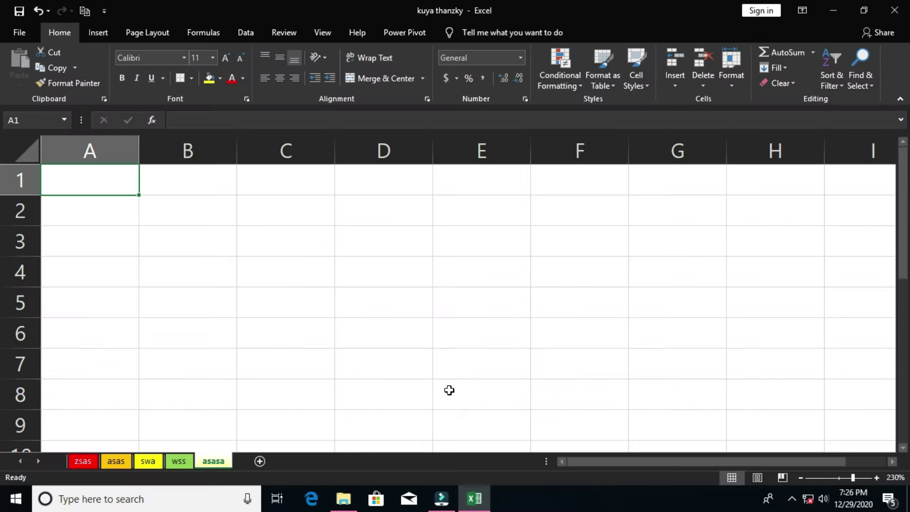
- Zoom out step by step through 150% down to 50%, then back in to 80%
left_click(799, 476)
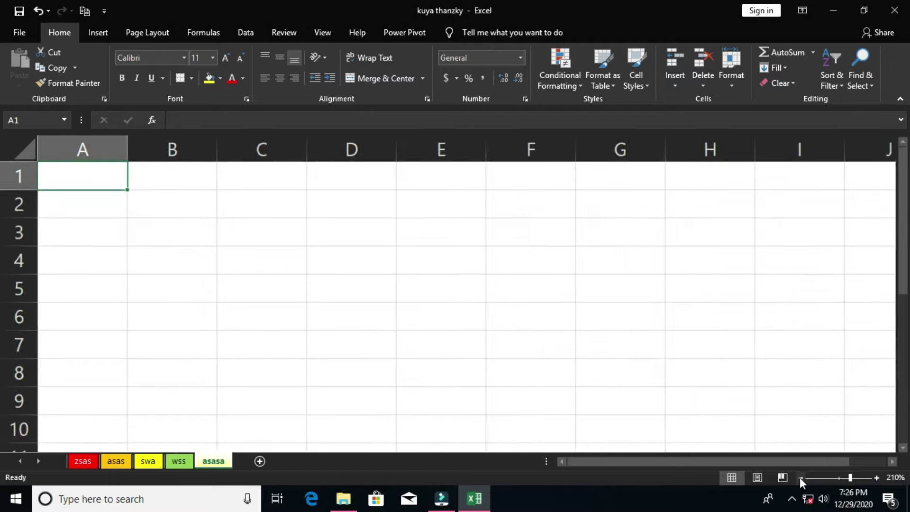
left_click(800, 476)
left_click(799, 477)
left_click(800, 476)
left_click(800, 477)
left_click(800, 476)
left_click(799, 476)
left_click(800, 476)
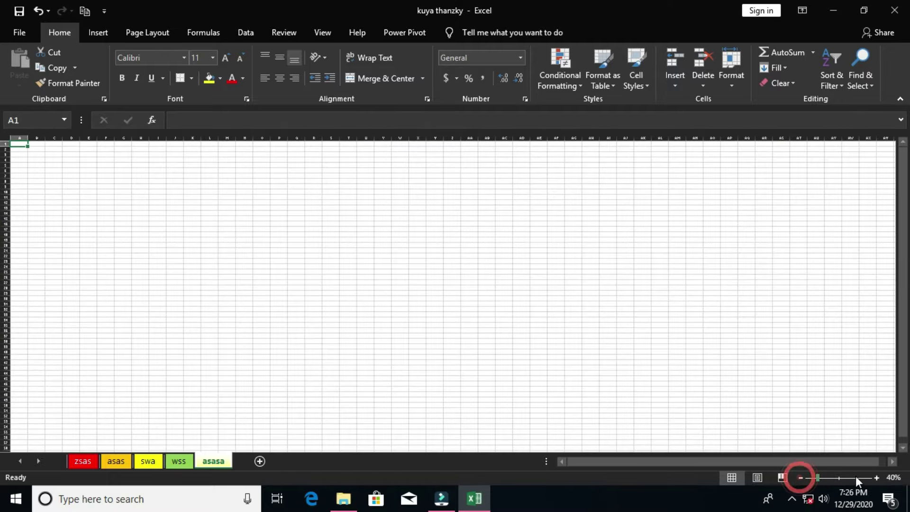
left_click(876, 477)
left_click(876, 478)
left_click(876, 478)
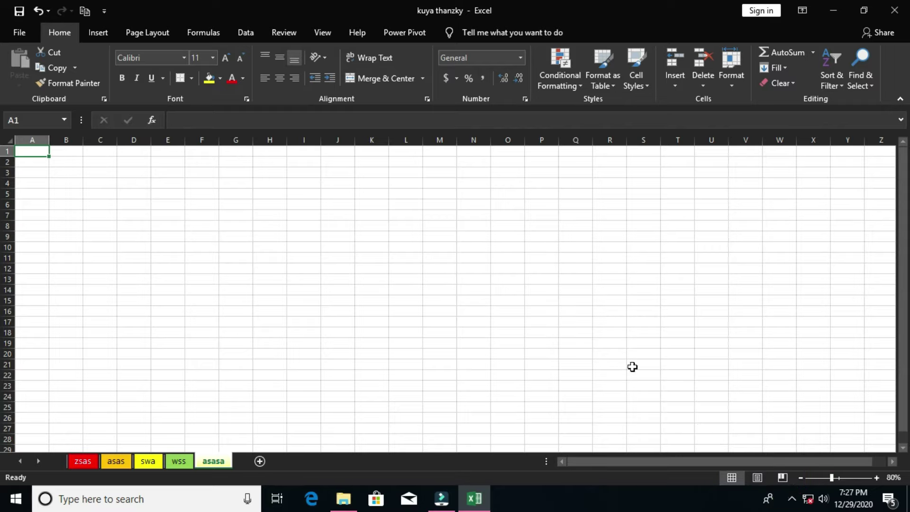
- Check Page Break Preview, then return to Normal view and scroll down to the dashed page breaks
left_click(781, 477)
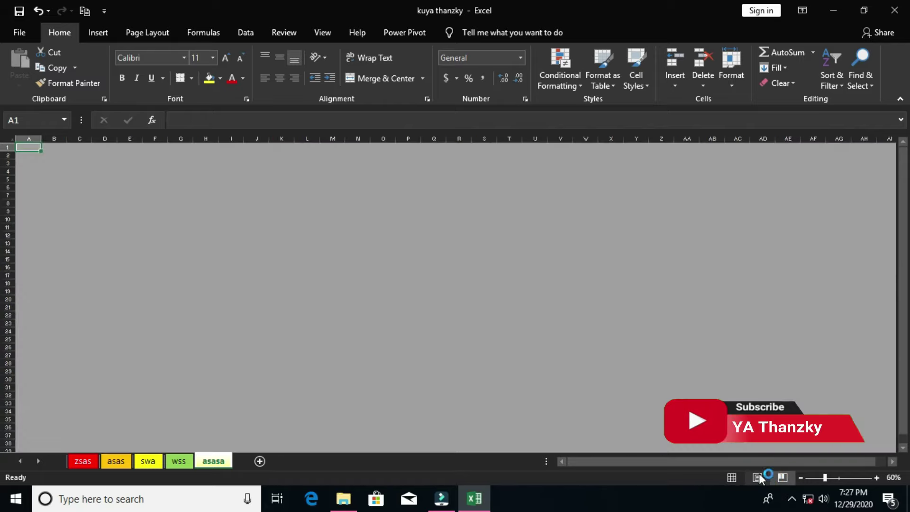
left_click(734, 478)
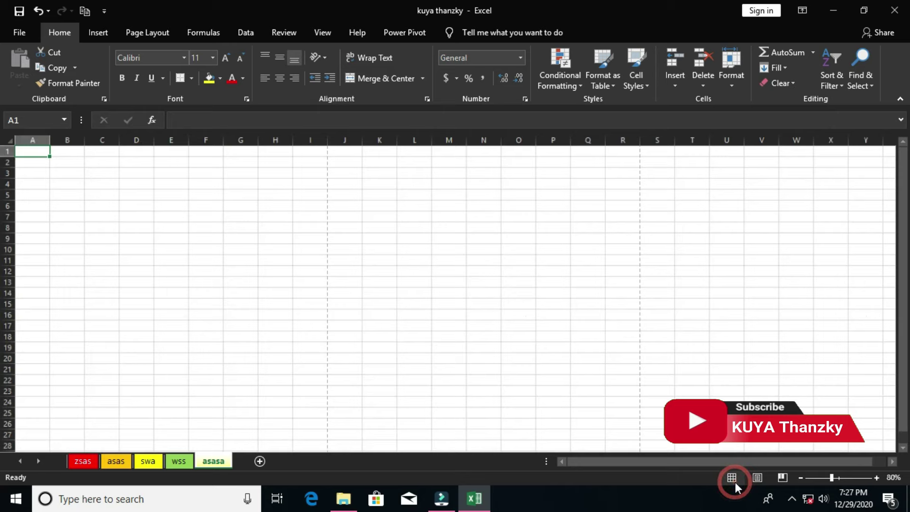
scroll(508, 360, "down", 3)
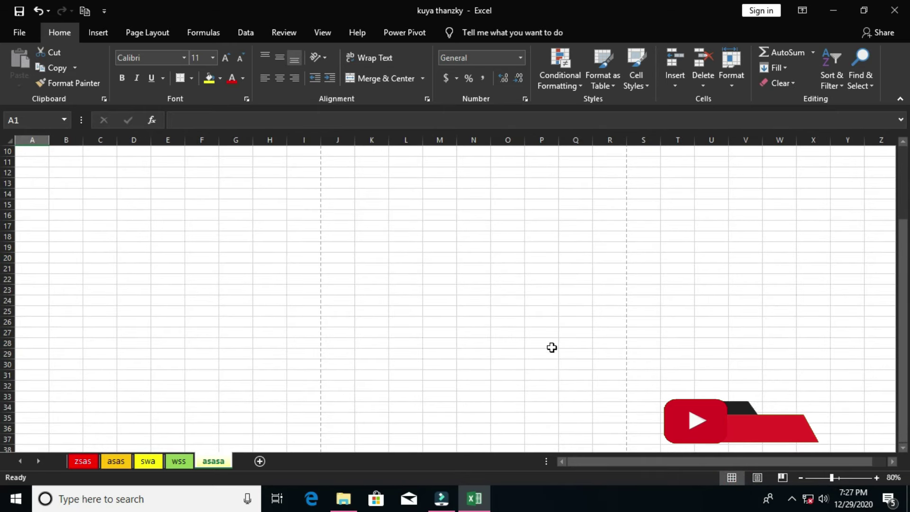